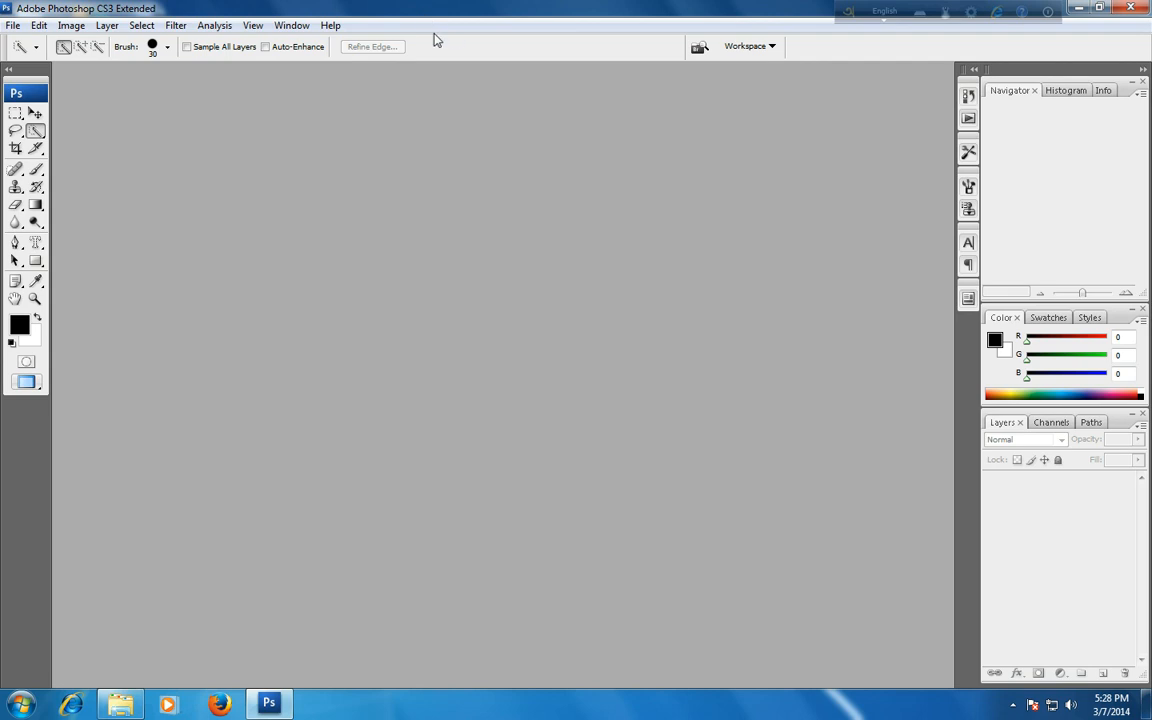
Step: Open the photo_manipulation_eye image from the Another Cateogory folder in Photoshop
left_click(117, 708)
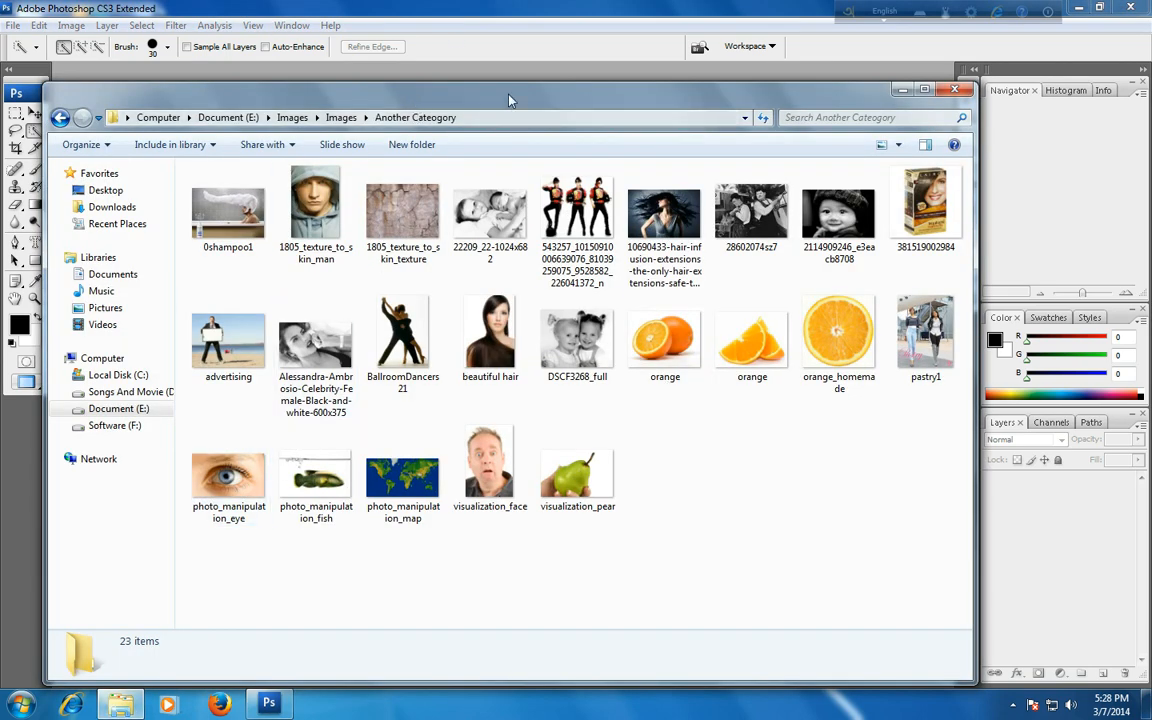
left_click_drag(461, 90, 841, 90)
left_click(346, 457)
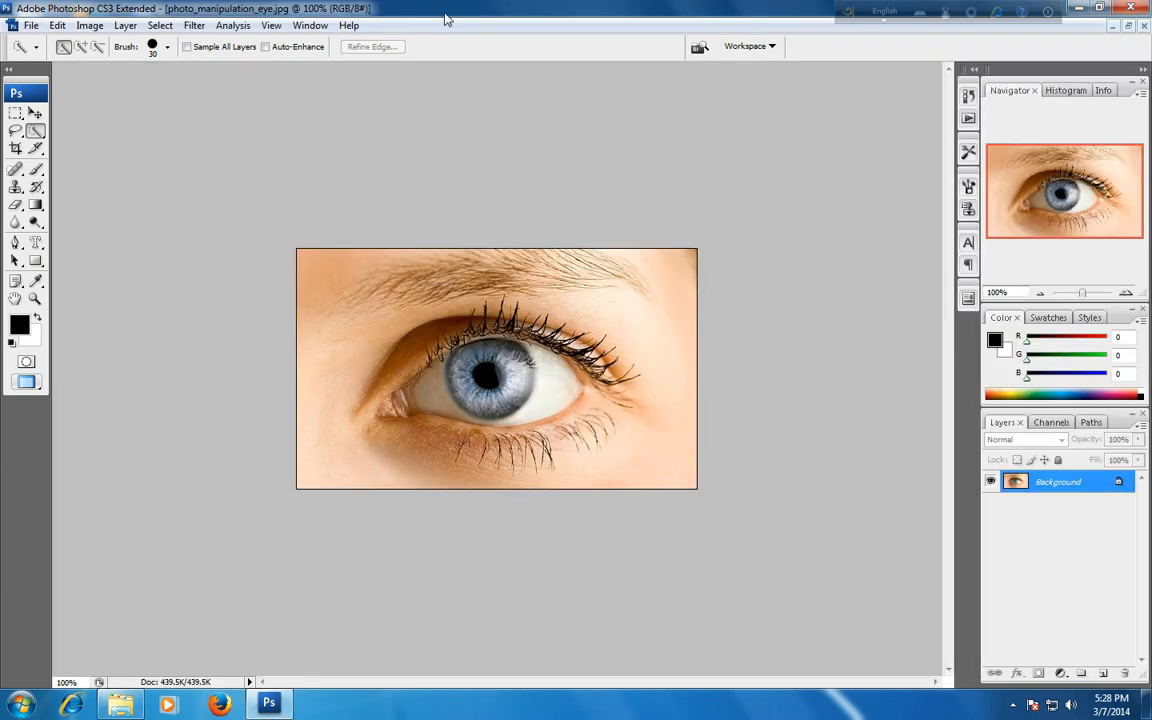
Step: Convert the locked eye background into the regular layer Layer 0 and duplicate it as Layer 0 copy
double_click(1090, 482)
left_click(708, 225)
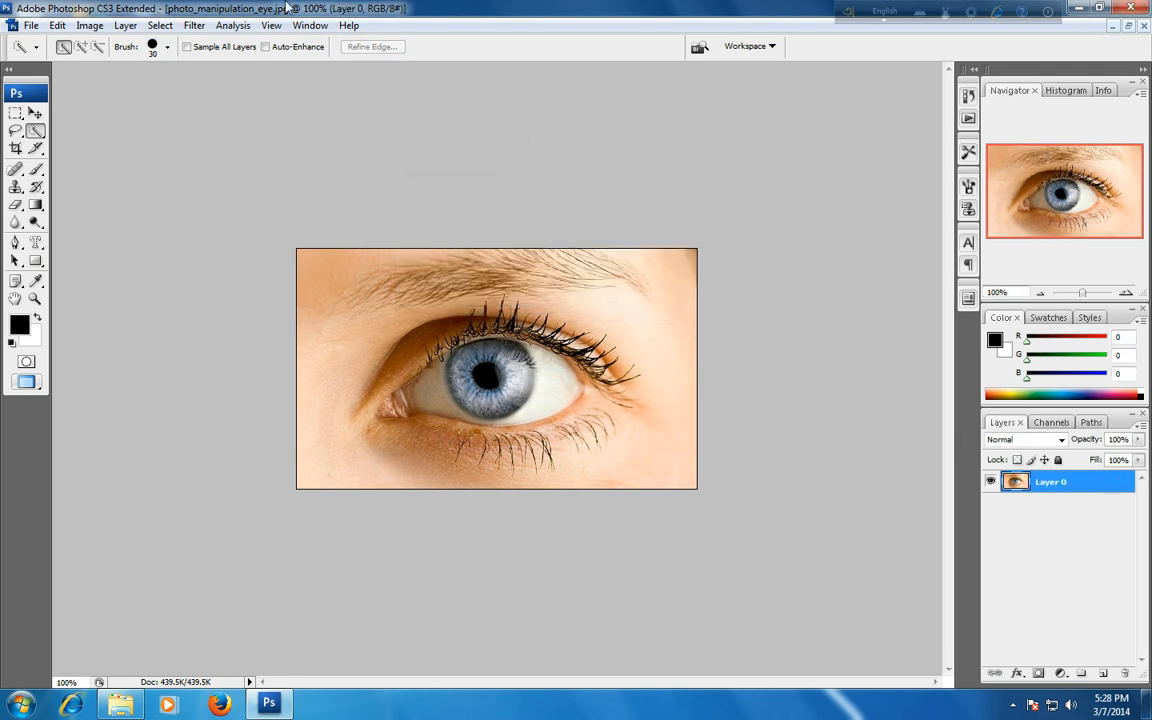
right_click(1068, 490)
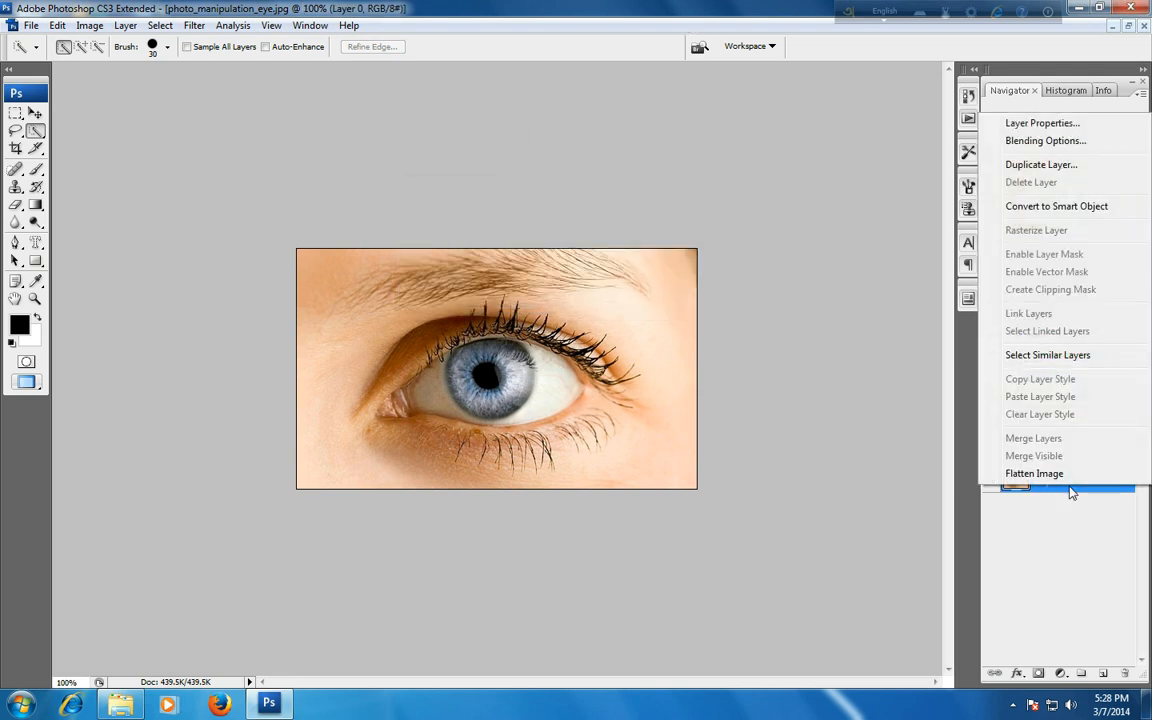
left_click(1041, 165)
left_click(705, 218)
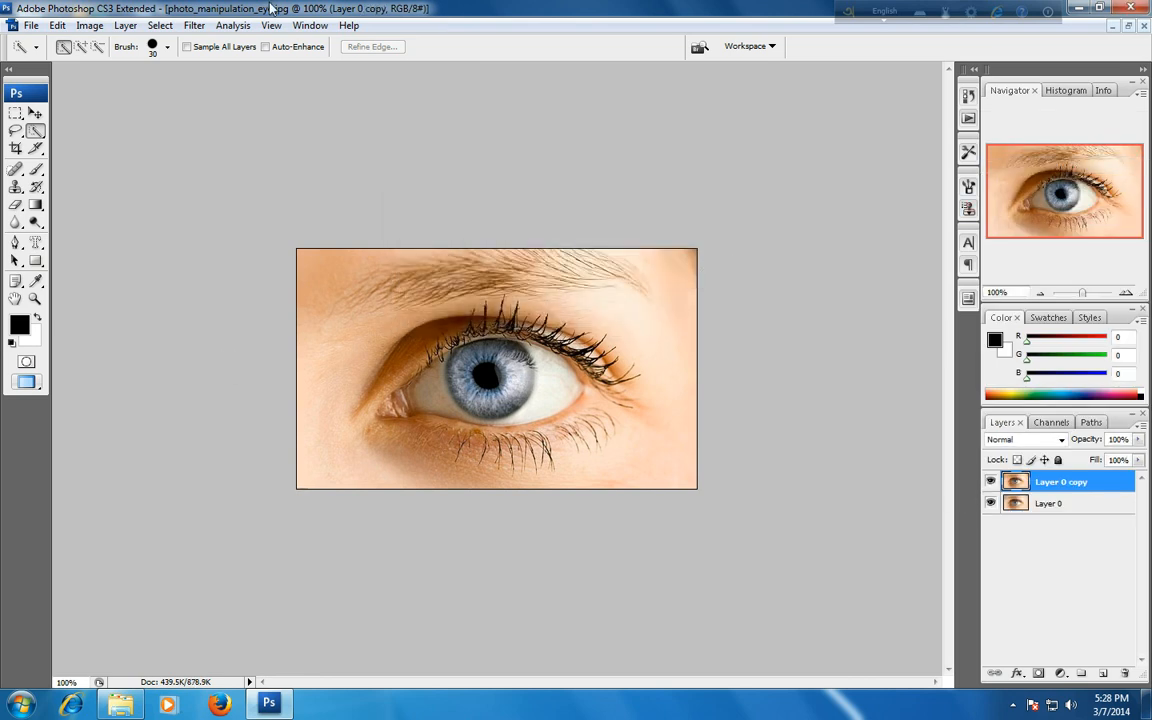
Step: Desaturate the duplicated eye layer
left_click(89, 25)
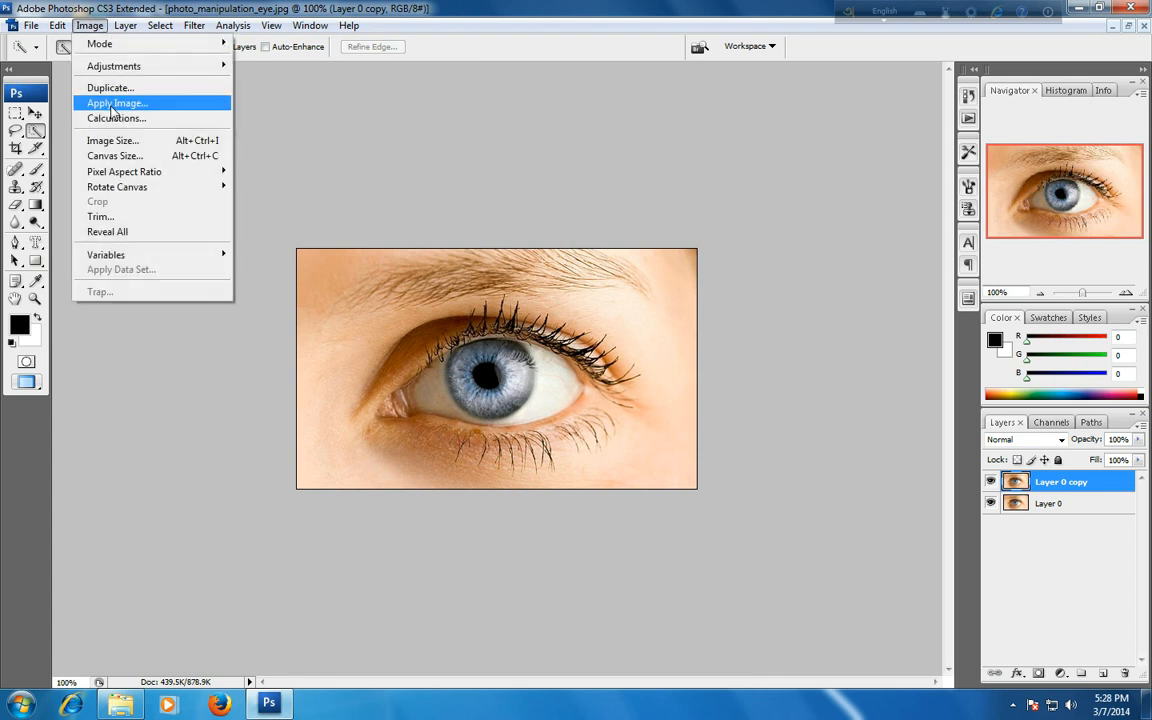
mouse_move(143, 65)
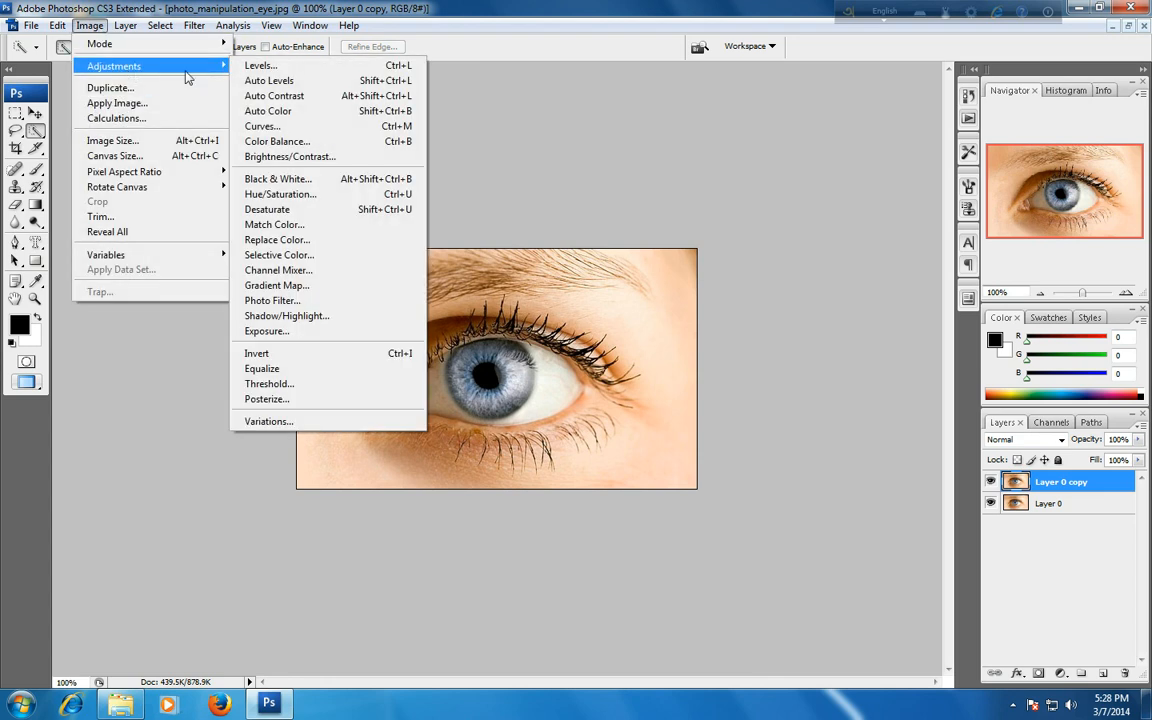
left_click(282, 212)
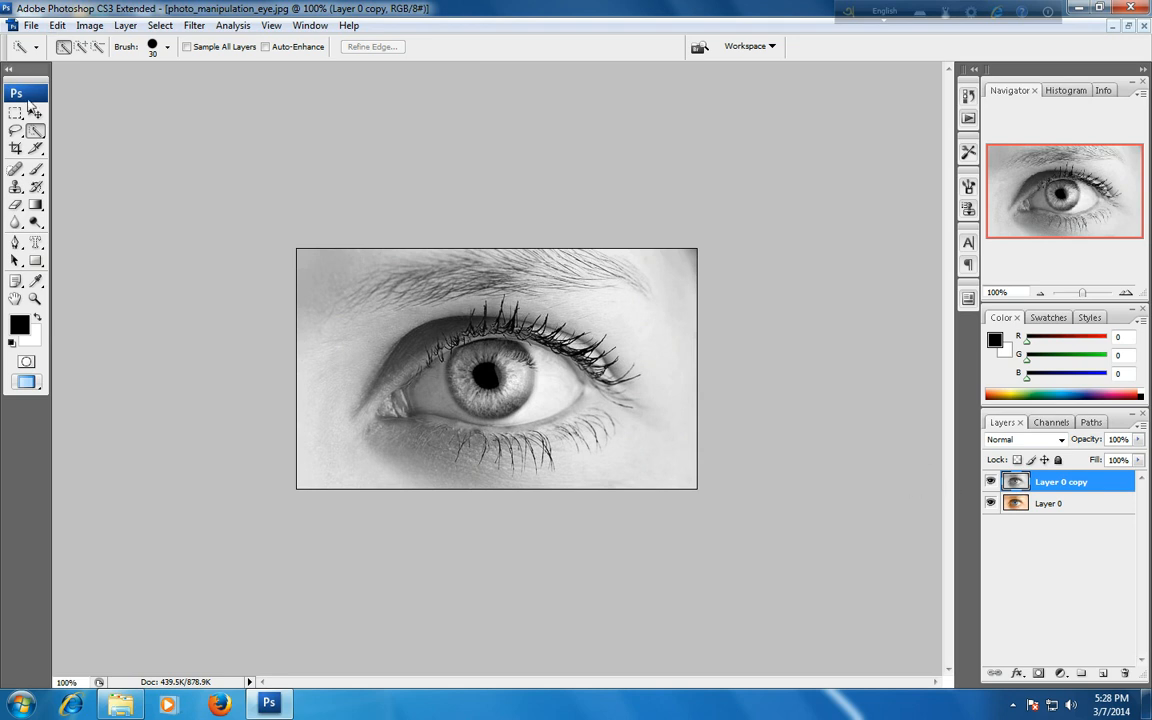
Step: Outline the eyeball between the lids with the Polygonal Lasso, delete it from the desaturated layer and clear the selection
left_click(15, 131)
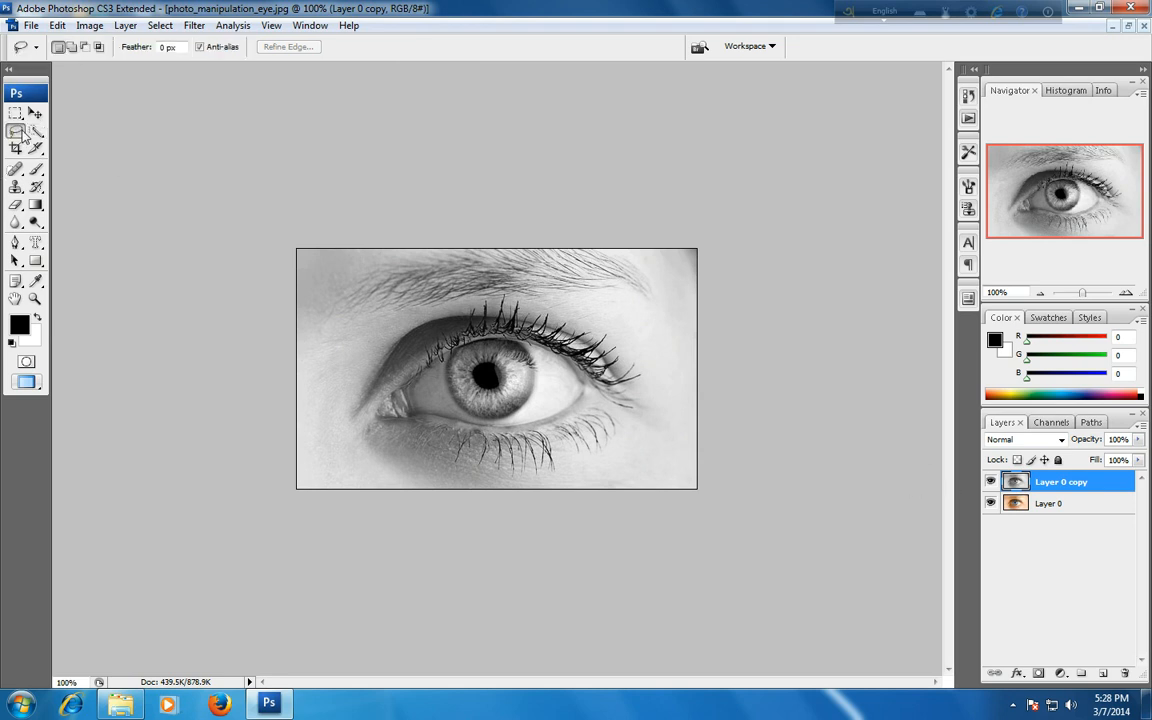
left_click(16, 133)
left_click(97, 145)
left_click(405, 389)
left_click(454, 412)
left_click(484, 422)
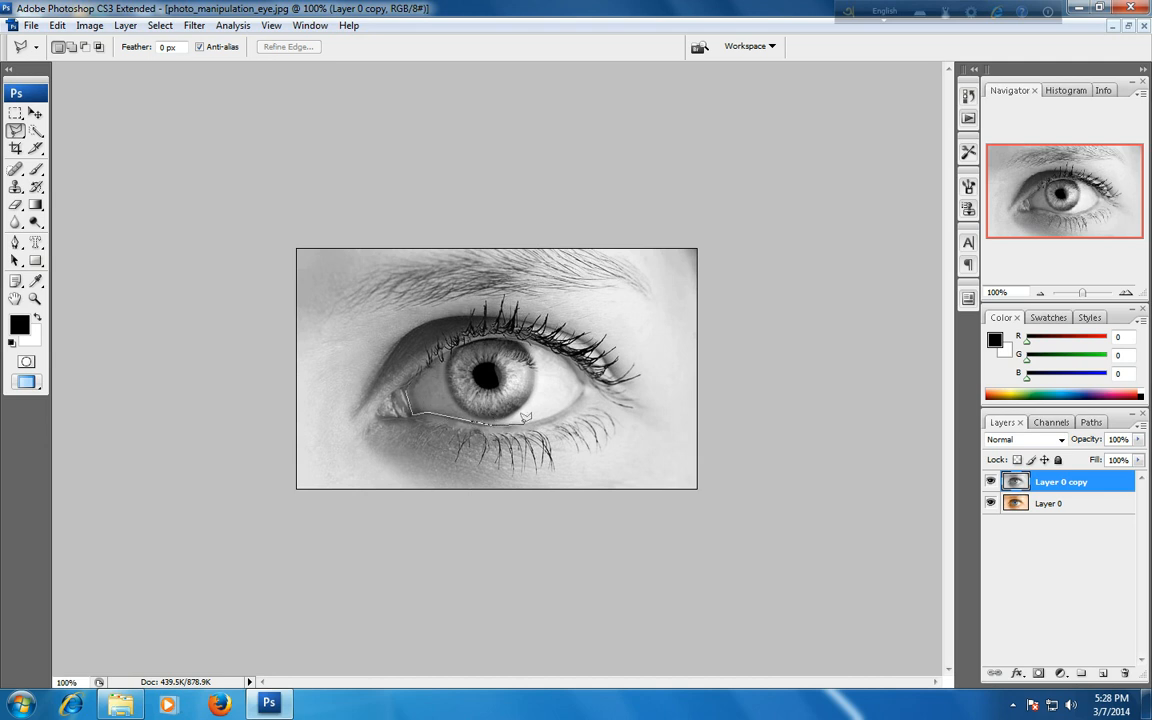
left_click(510, 425)
left_click(407, 389)
key("Delete")
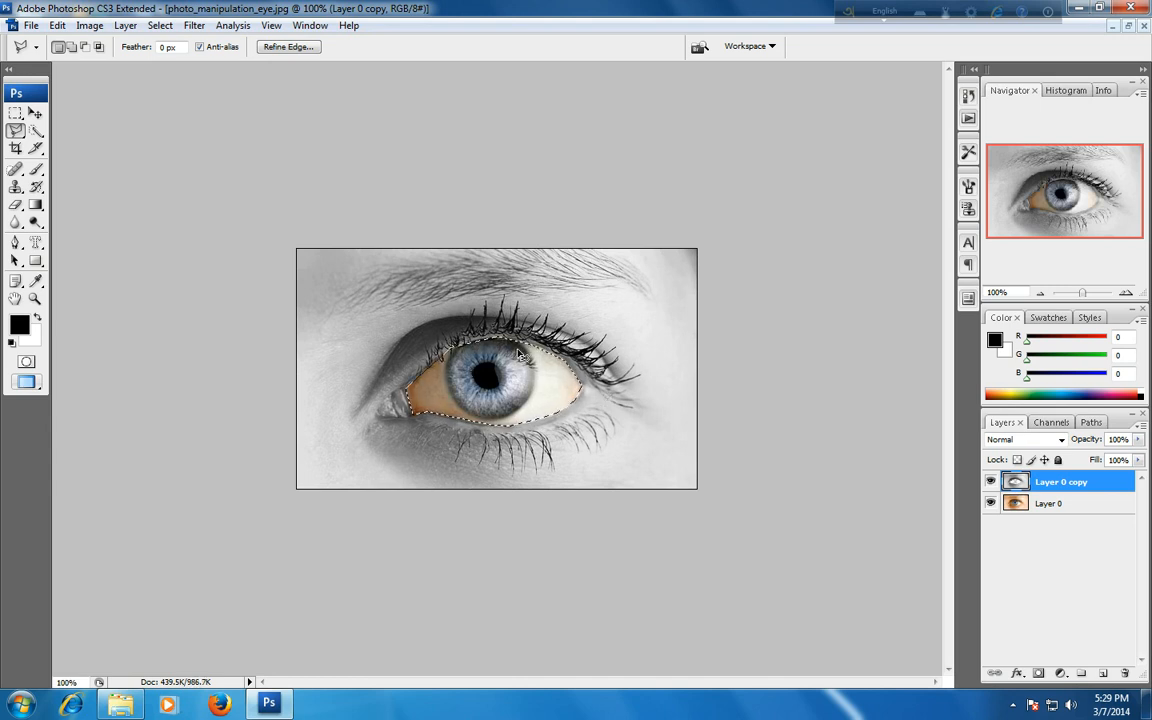
key("ctrl+d")
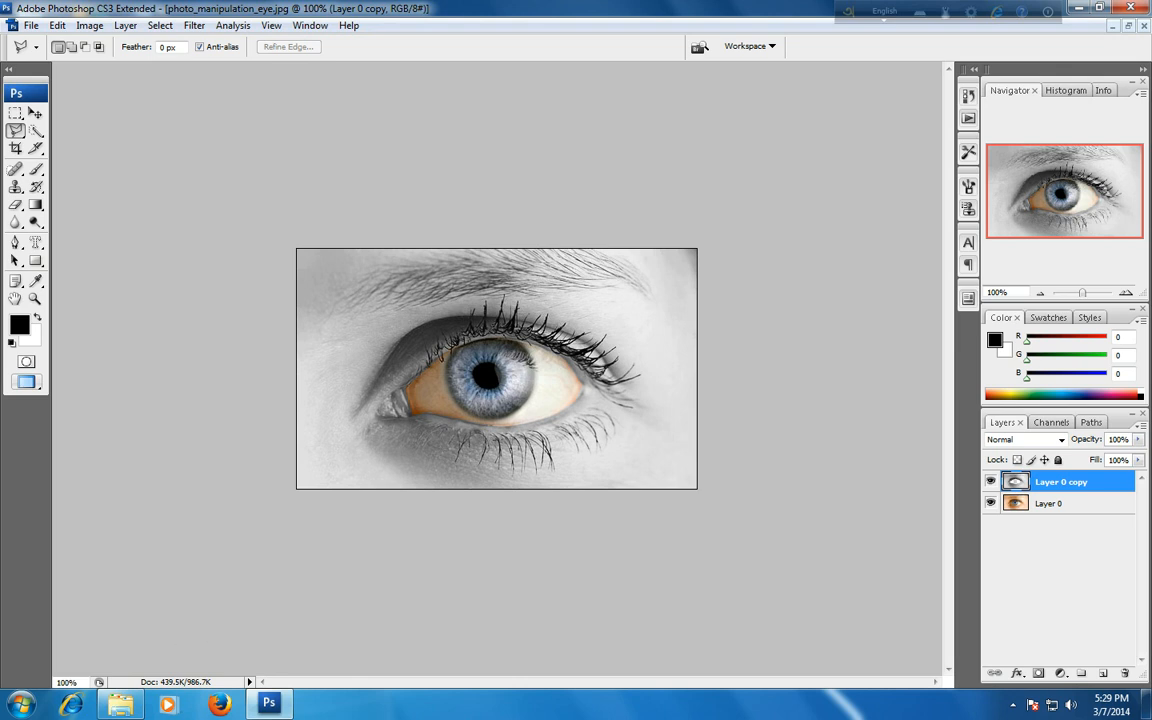
Step: Open photo_manipulation_map and copy the world map into the eye image as a new layer
left_click(120, 704)
left_click_drag(826, 483, 339, 451)
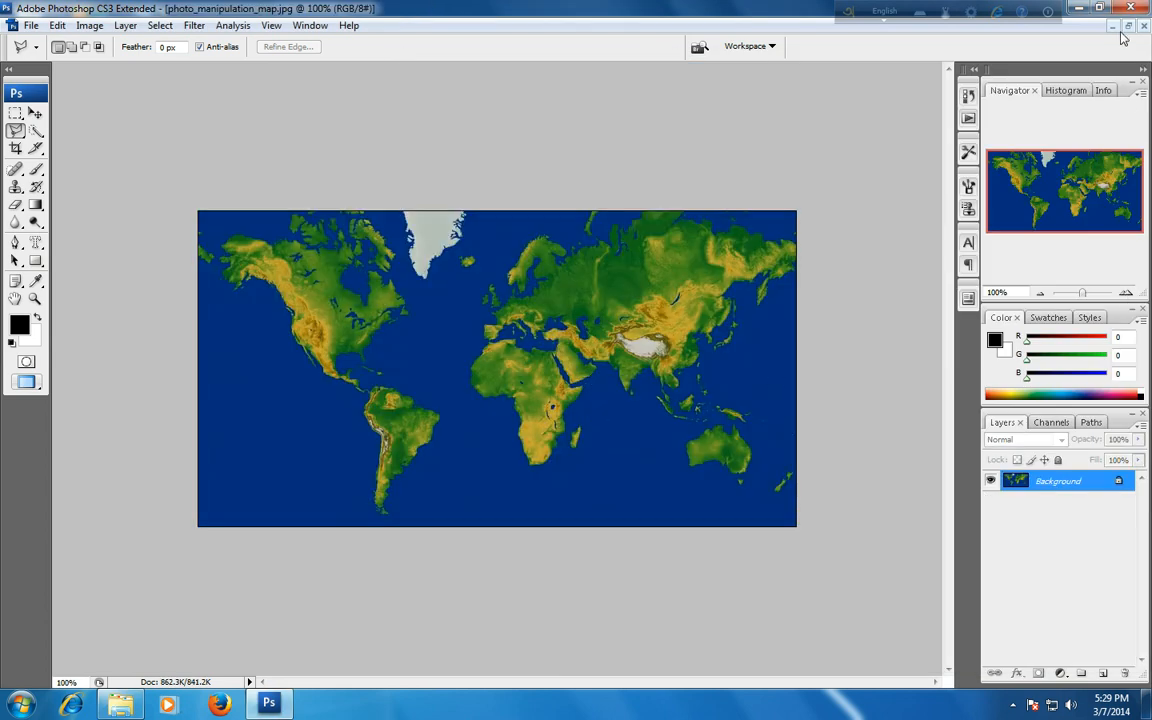
left_click(1128, 25)
left_click_drag(198, 85, 446, 128)
left_click(36, 114)
left_click_drag(442, 194, 182, 186)
left_click(432, 78)
Step: Scale the world map layer to 76% and position it so that it covers the whole eye image
left_click_drag(476, 412, 466, 349)
key("ctrl+t")
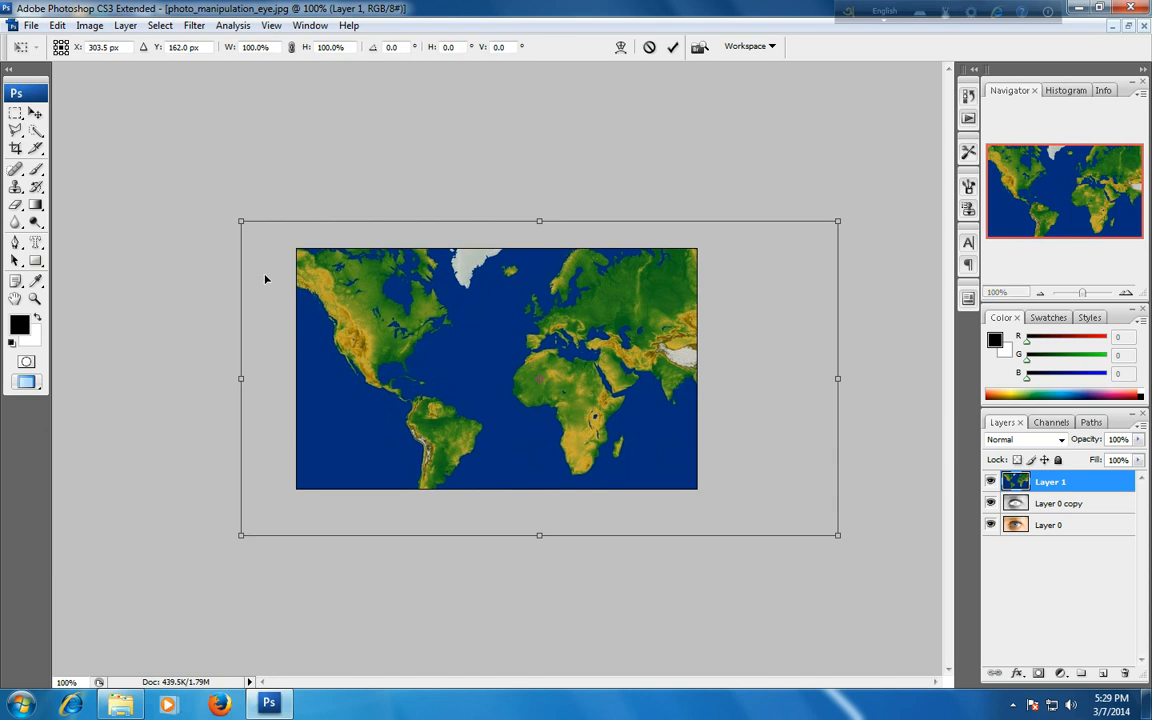
left_click_drag(236, 217, 308, 254)
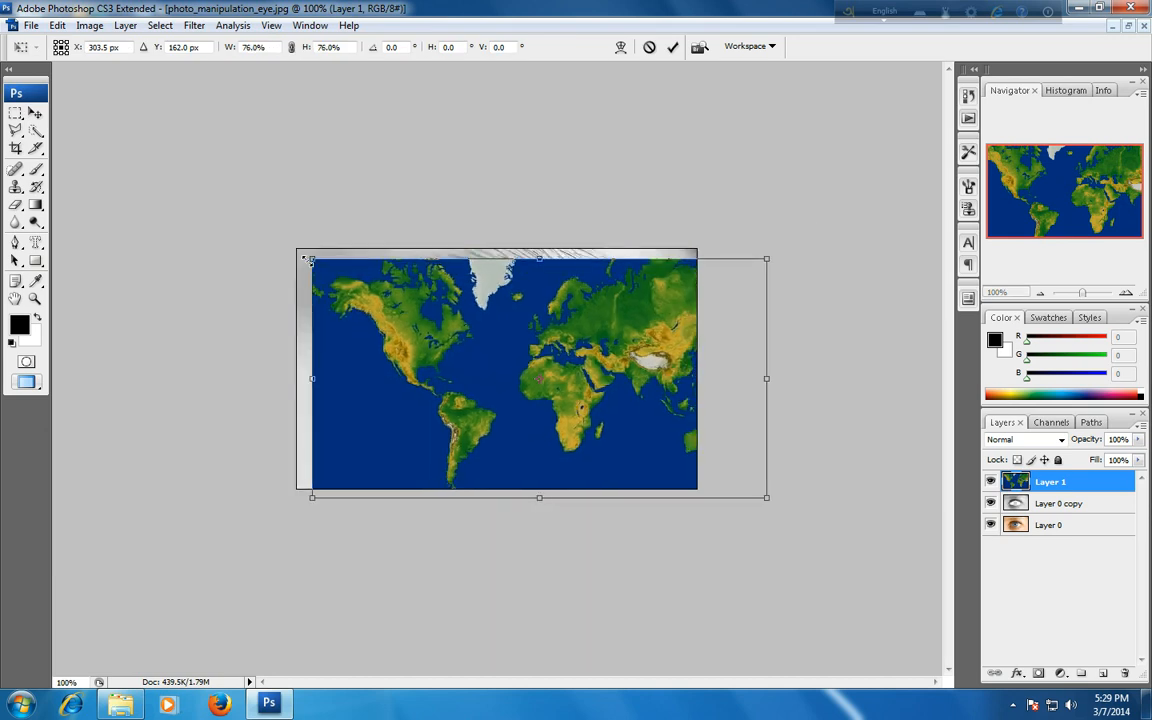
left_click_drag(423, 337, 380, 327)
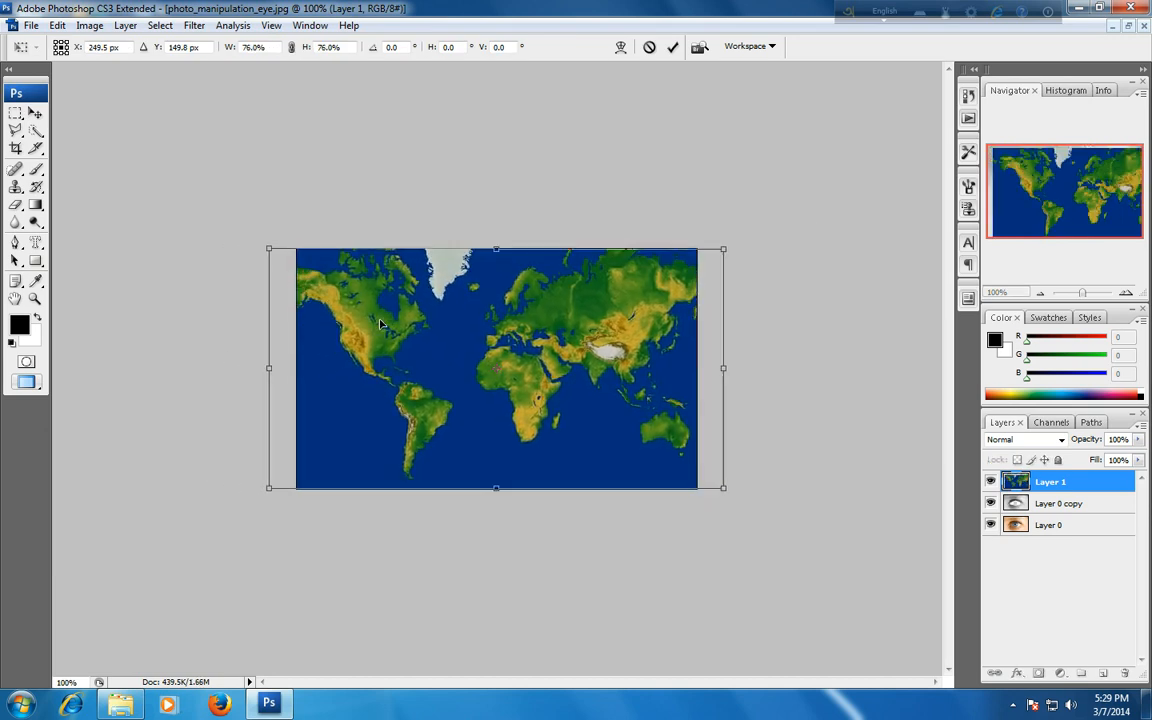
key("Return")
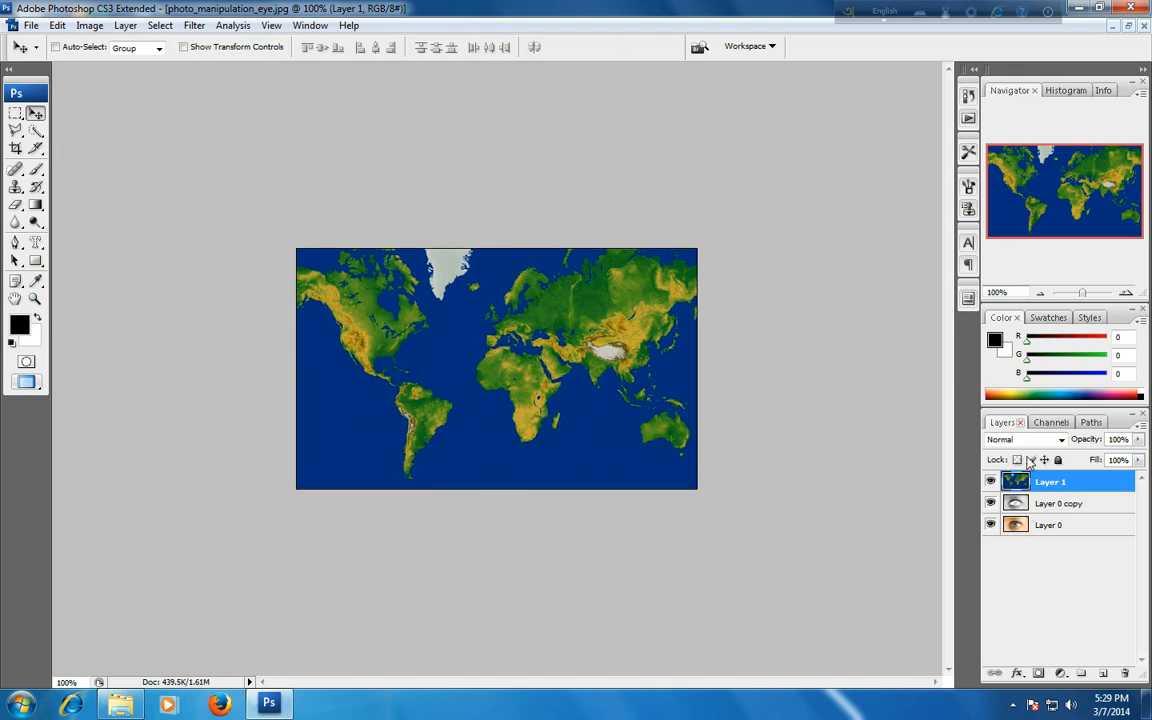
Step: Set the world map layer's blending mode to Soft Light
left_click(1061, 441)
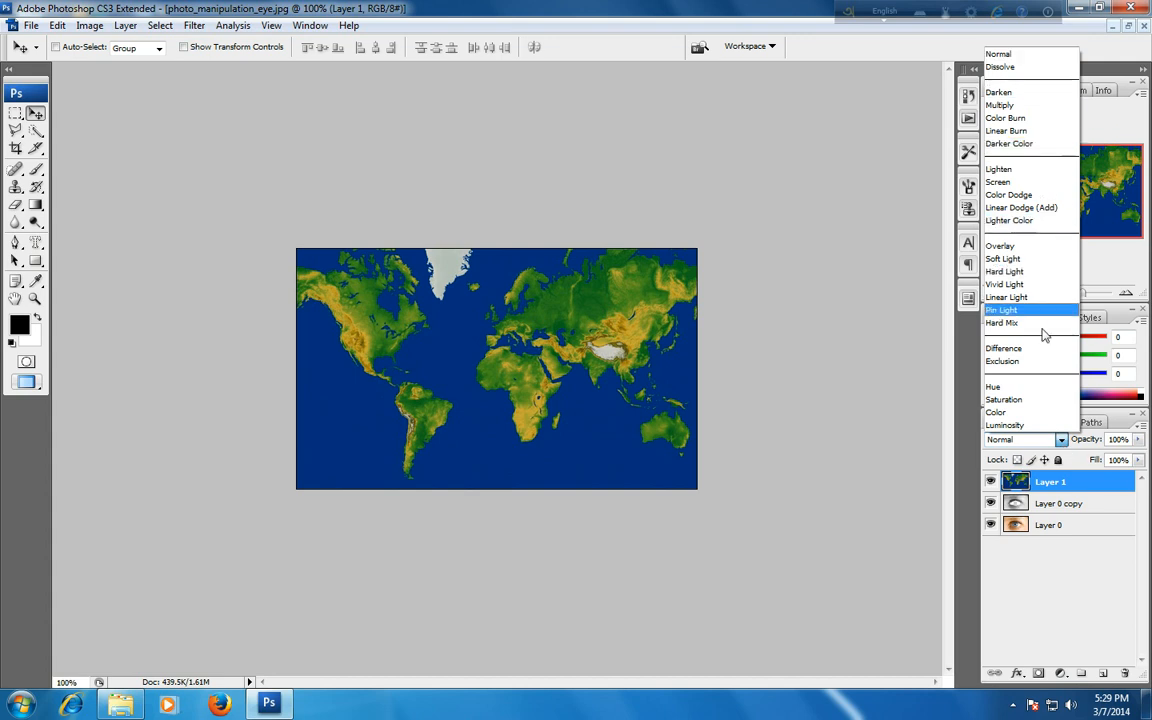
left_click(1063, 442)
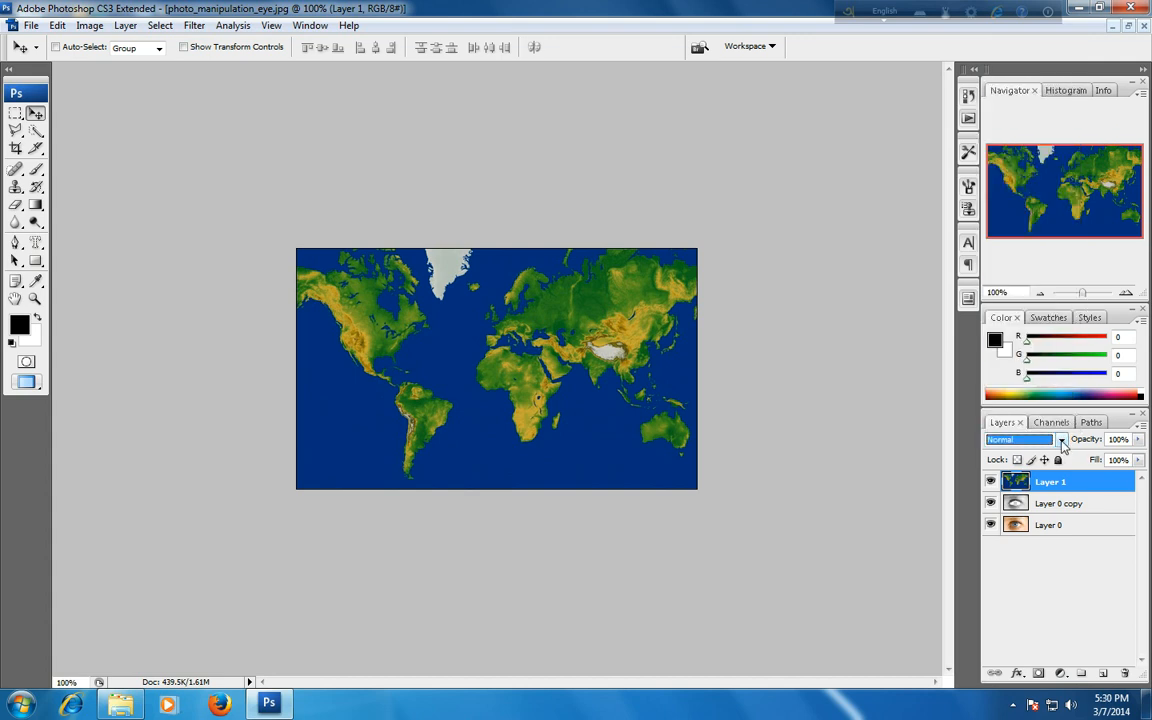
left_click(1061, 441)
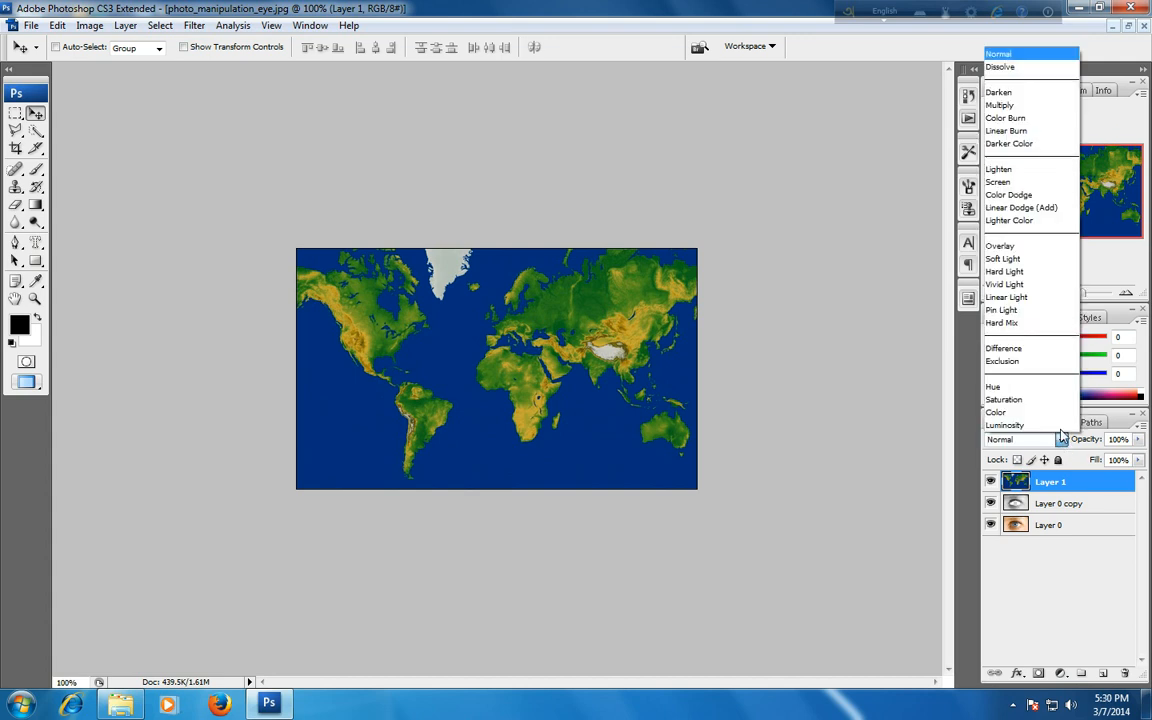
left_click(1029, 260)
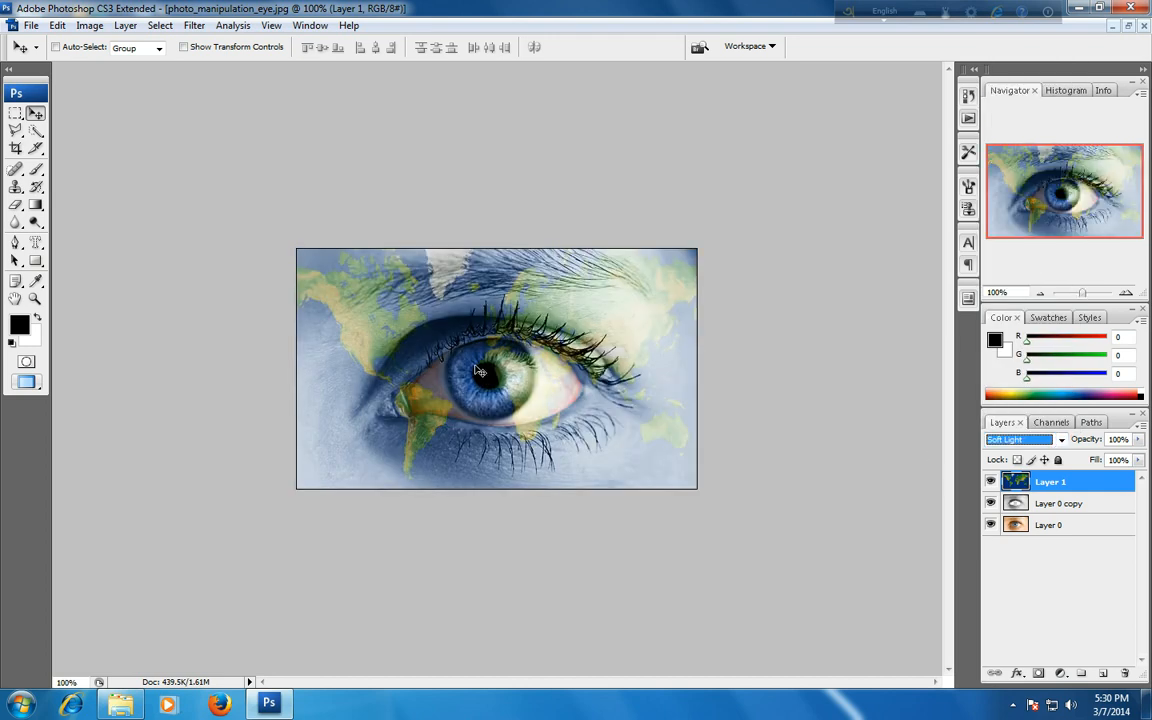
Step: Open photo_manipulation_fish and copy a freehand Lasso selection around the fish into the eye image as a new layer
left_click(120, 705)
left_click_drag(702, 462, 301, 516)
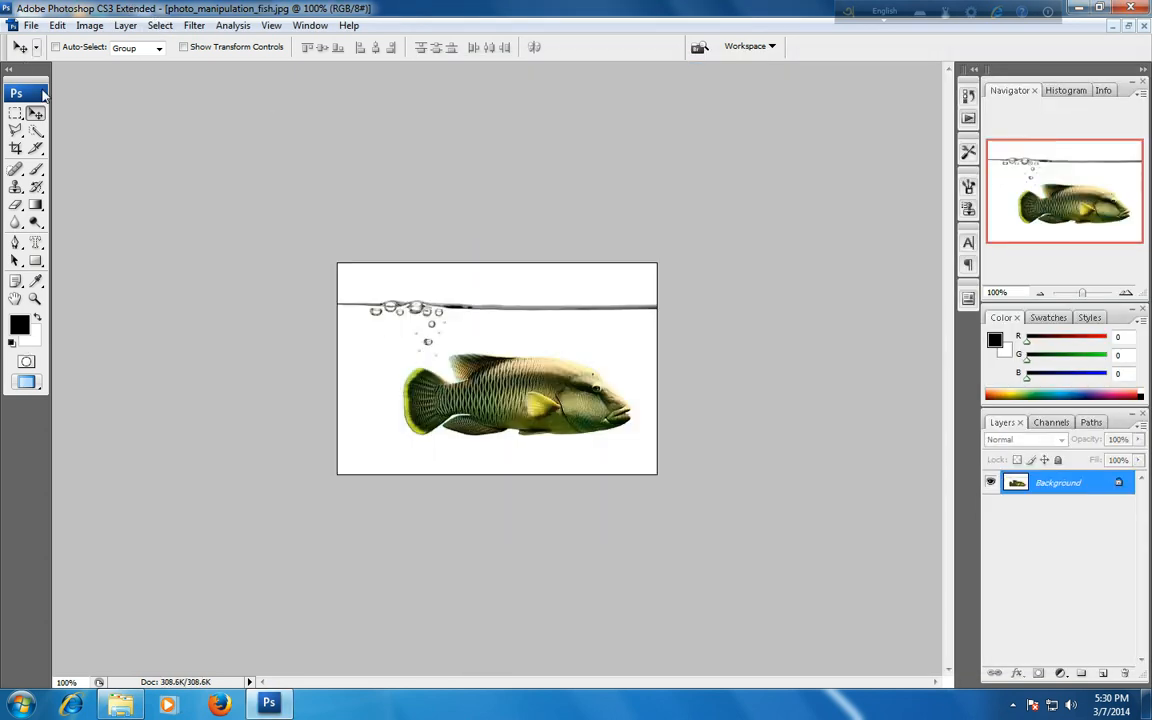
left_click(15, 130)
left_click(70, 123)
mouse_move(377, 372)
left_mouse_down()
mouse_move(468, 338)
mouse_move(555, 332)
mouse_move(628, 390)
mouse_move(607, 466)
mouse_move(455, 470)
mouse_move(393, 444)
mouse_move(368, 390)
mouse_move(377, 362)
mouse_move(376, 373)
left_mouse_up()
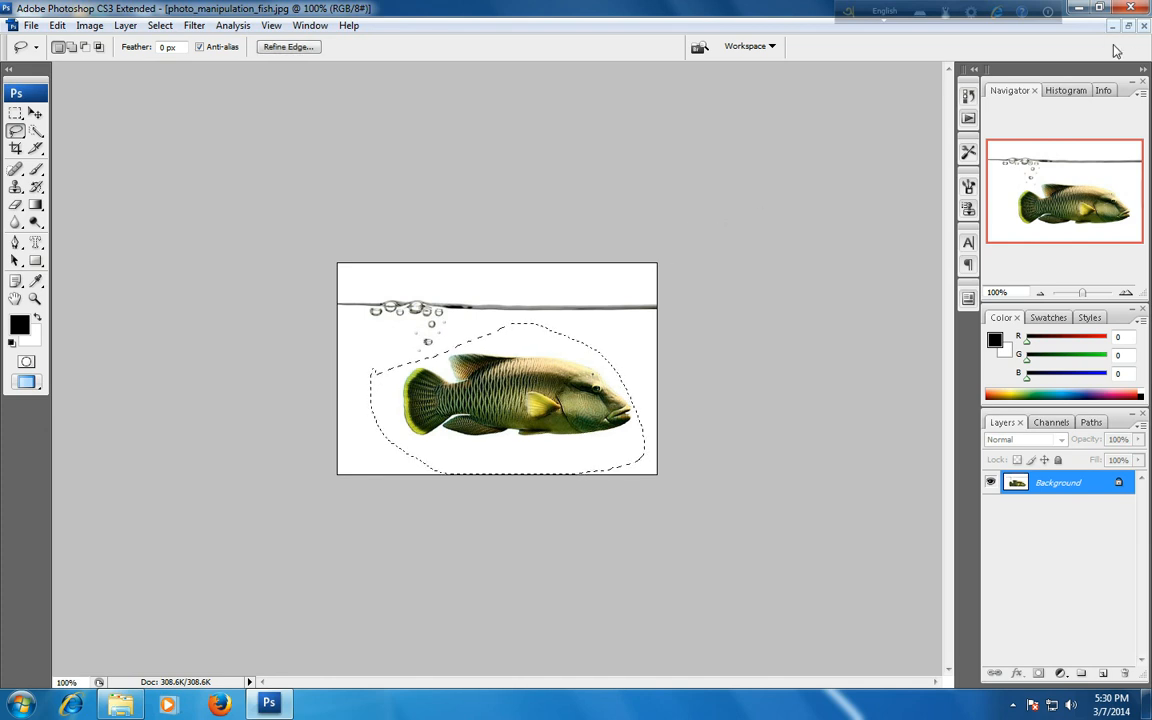
left_click(1128, 25)
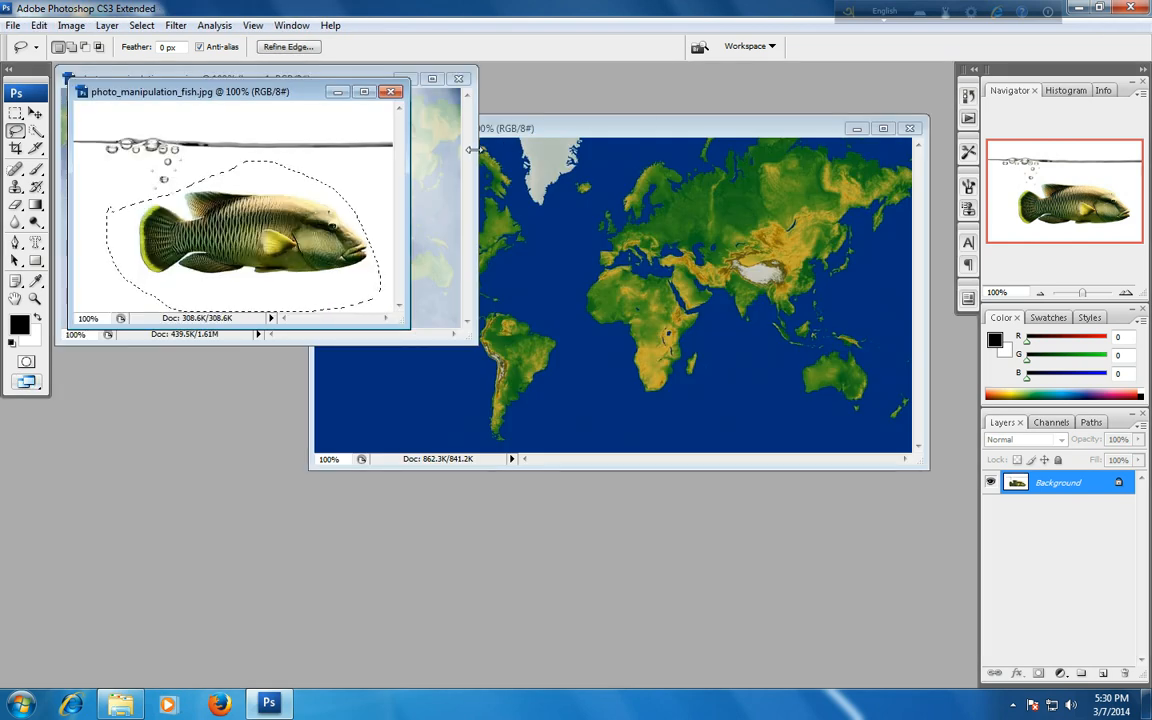
left_click(464, 113)
left_click(433, 80)
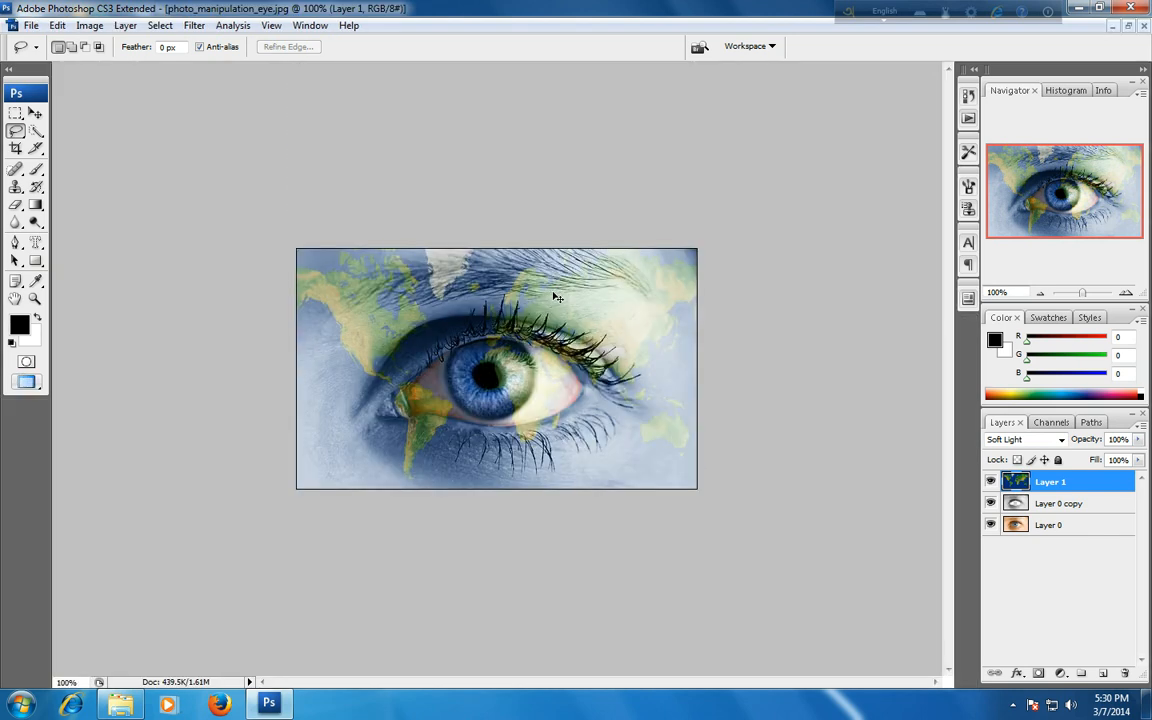
key("ctrl+v")
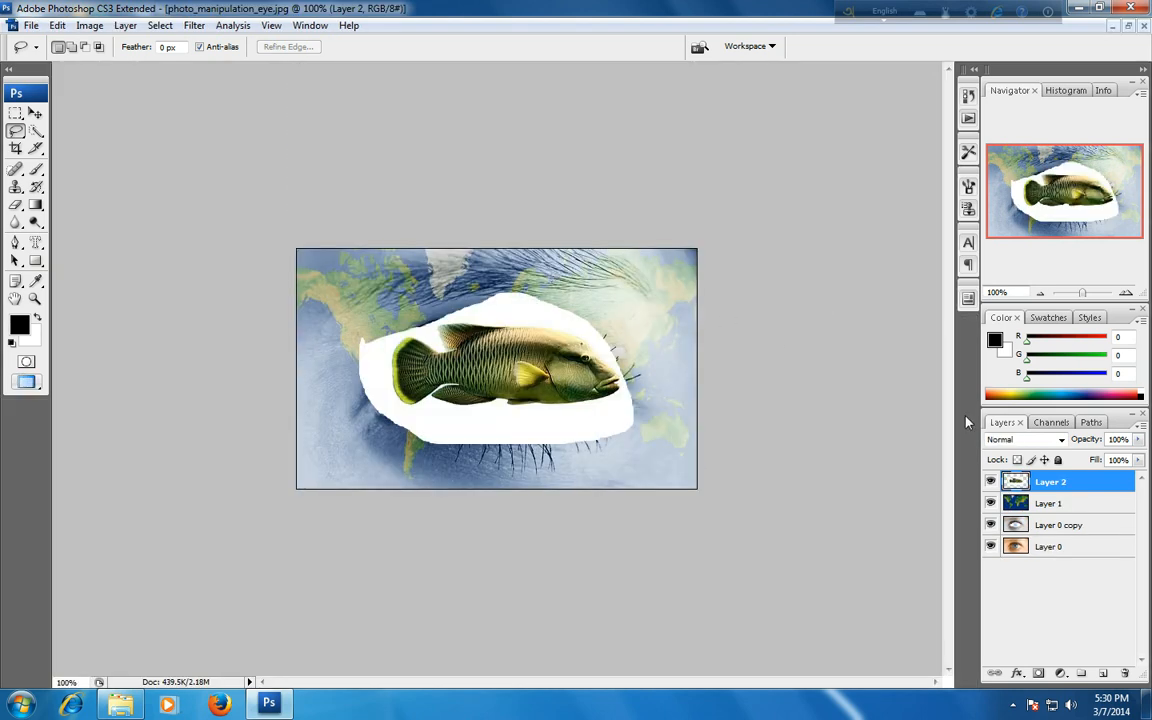
Step: Blend the fish layer with Multiply and move the fish down and left over the lower eyelid
left_click(1035, 441)
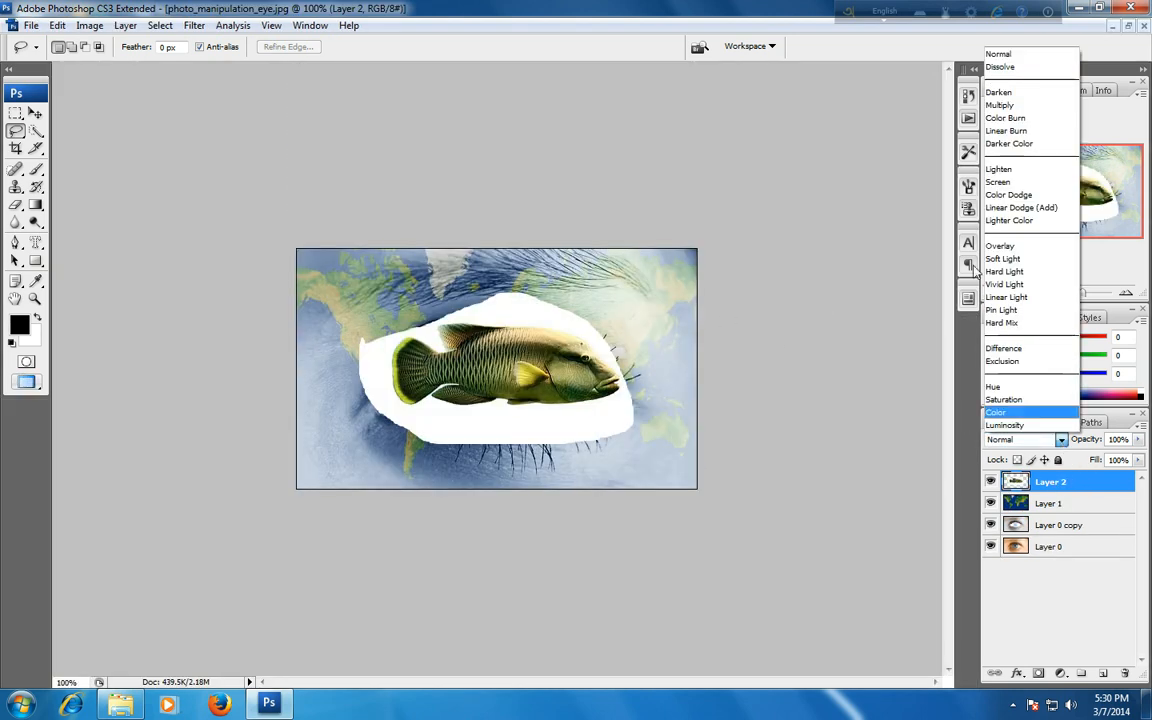
left_click(1026, 107)
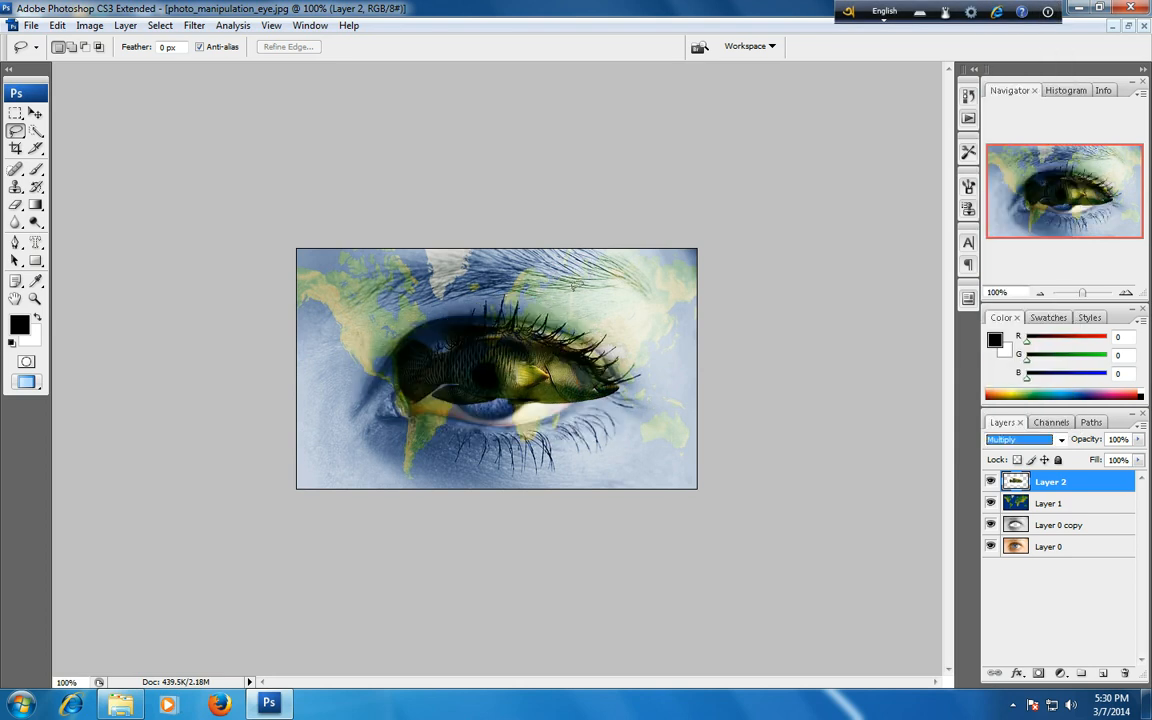
left_click(35, 113)
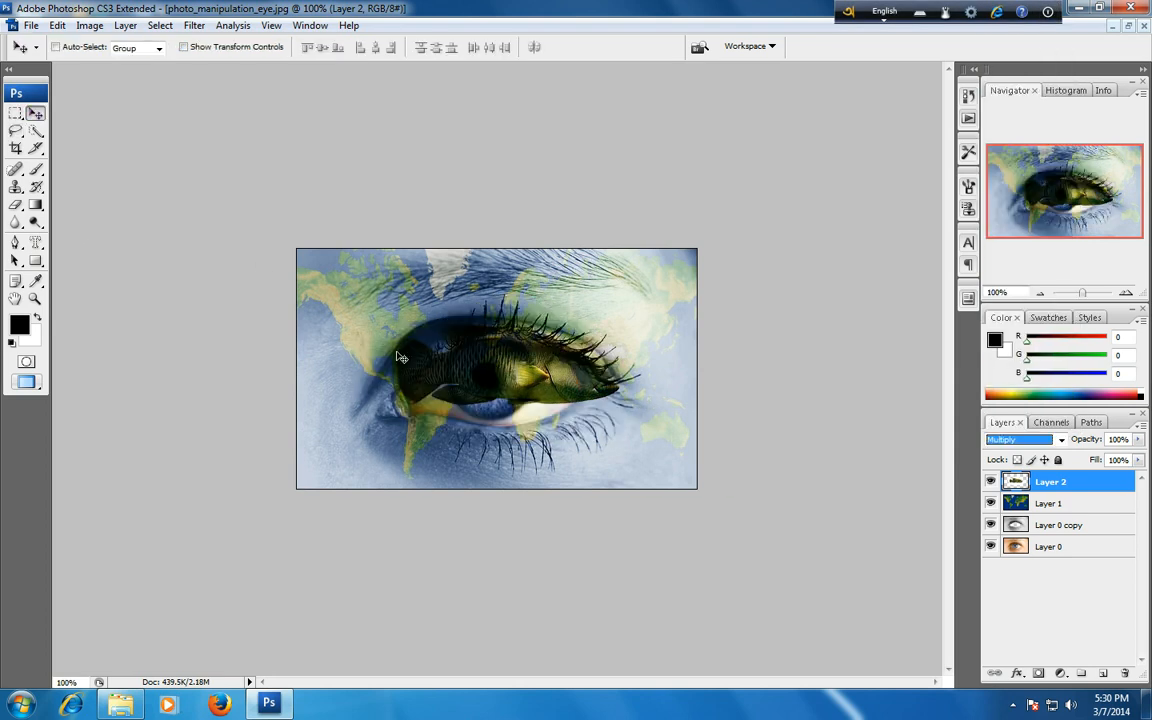
left_click_drag(481, 376, 475, 420)
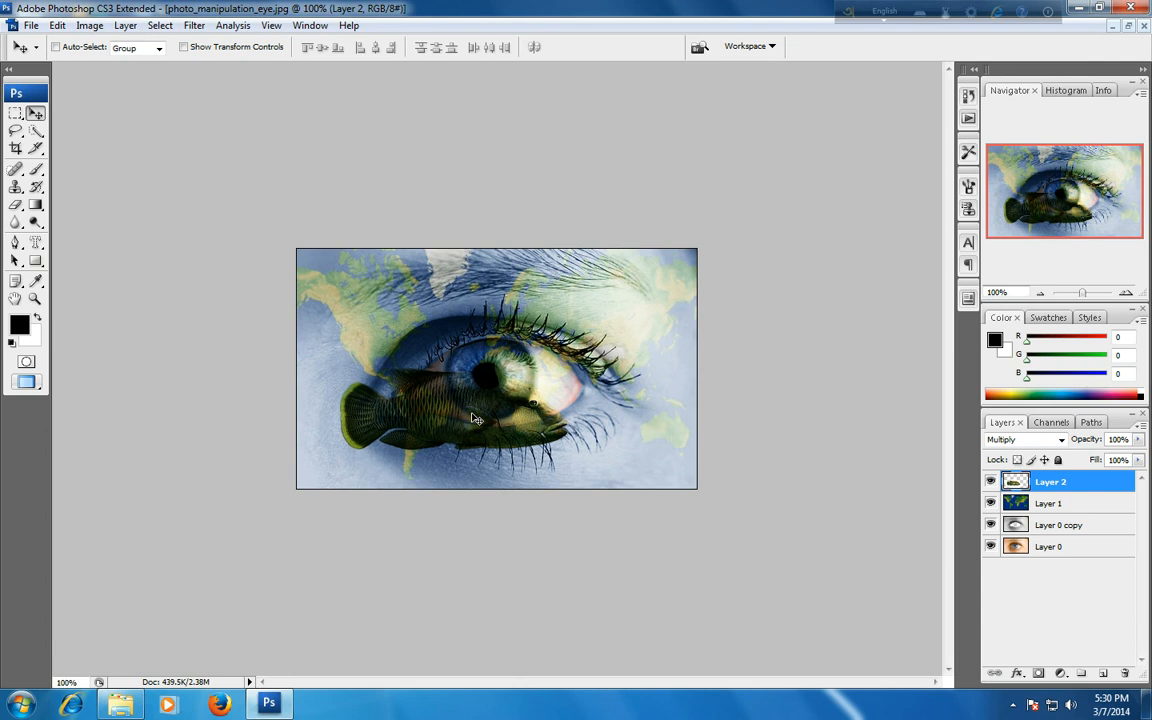
Step: Duplicate the fish layer as Layer 2 copy and shift the copied fish to the right of the original
right_click(1075, 481)
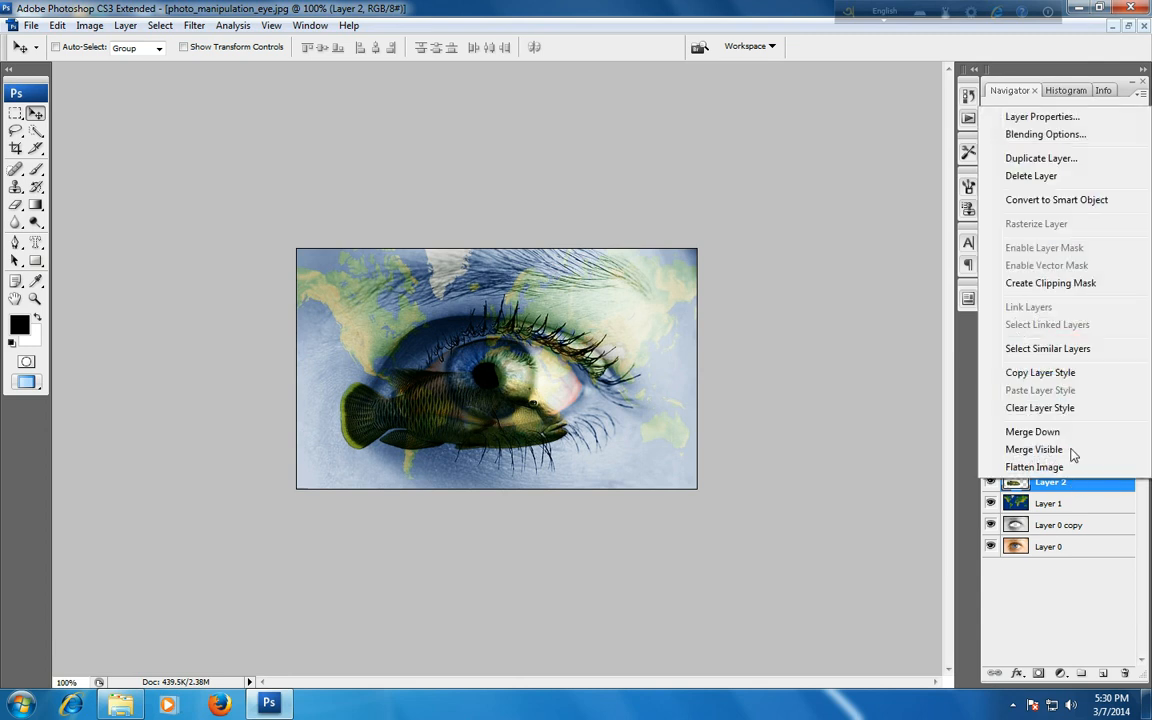
left_click(1040, 158)
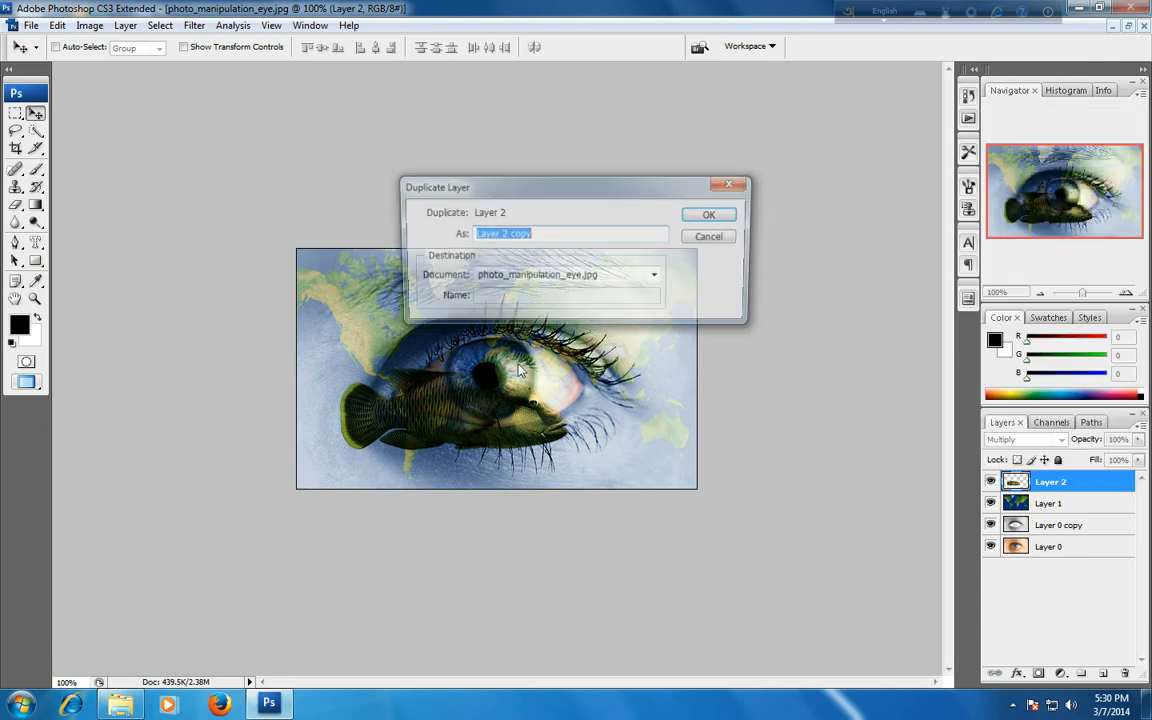
left_click(650, 202)
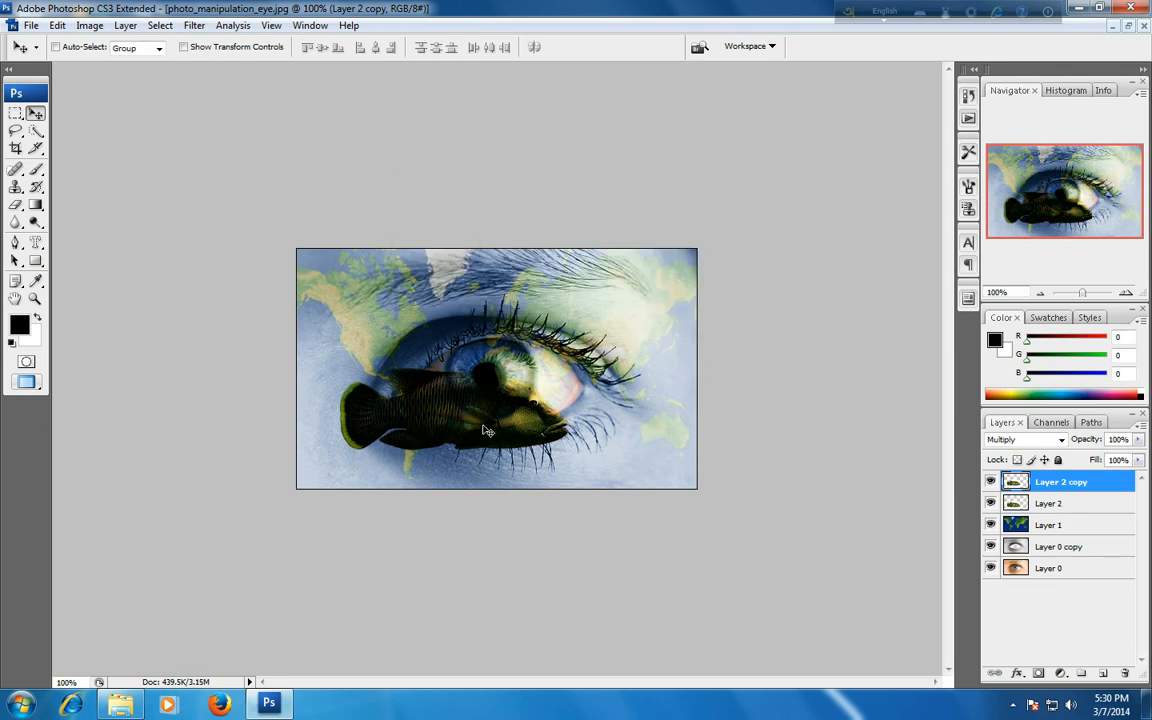
left_click_drag(487, 430, 557, 424)
Step: Scale the copied fish down to about half size and place it at the eye's right corner
key("ctrl+t")
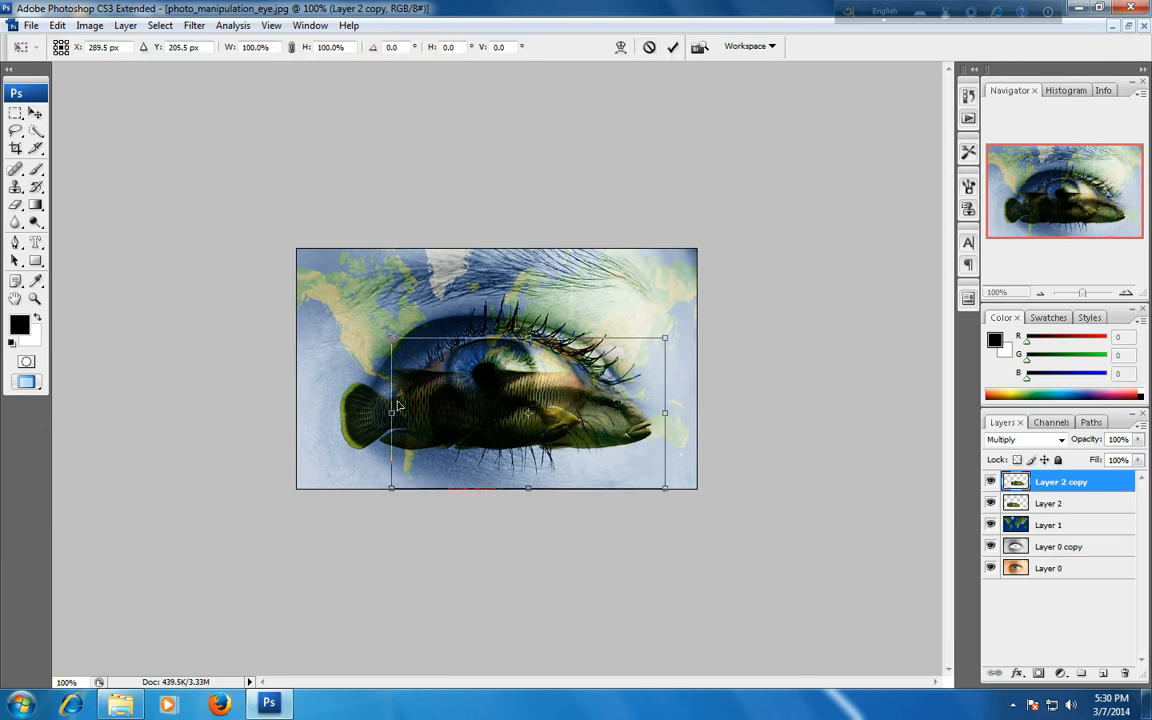
left_click_drag(394, 340, 461, 377)
left_click_drag(494, 423, 528, 407)
key("Return")
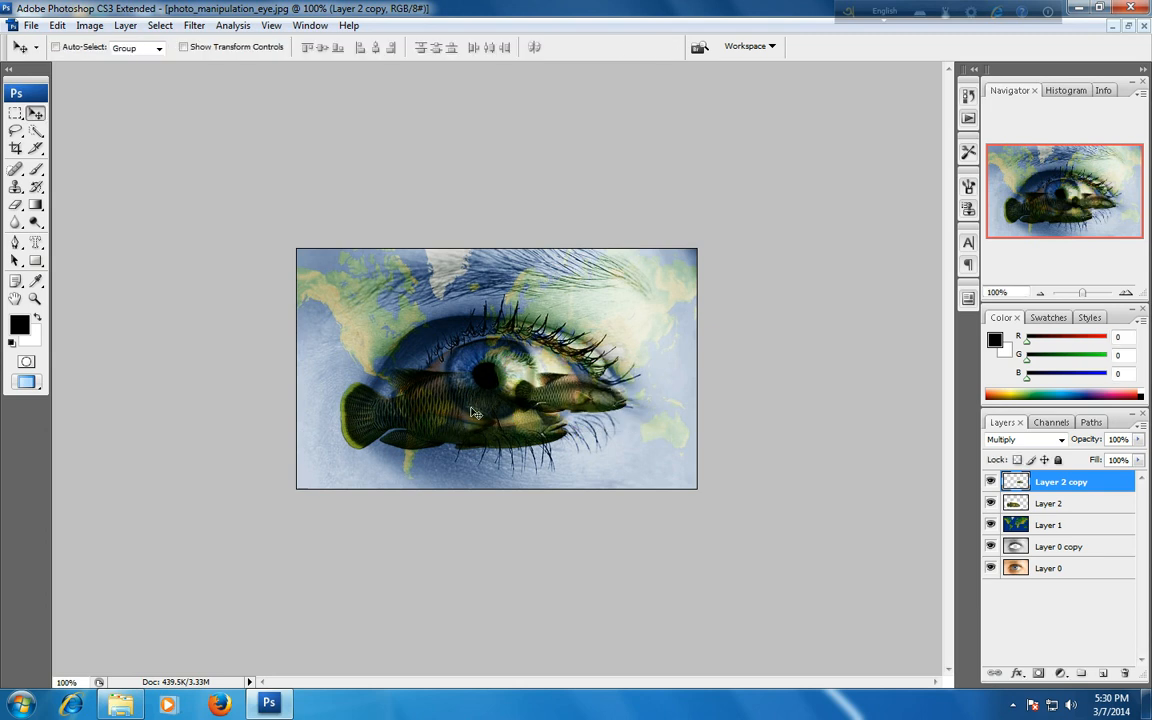
Step: Scale the original fish on Layer 2 down to about 49% and place it in the eye's left corner
key("ctrl+t")
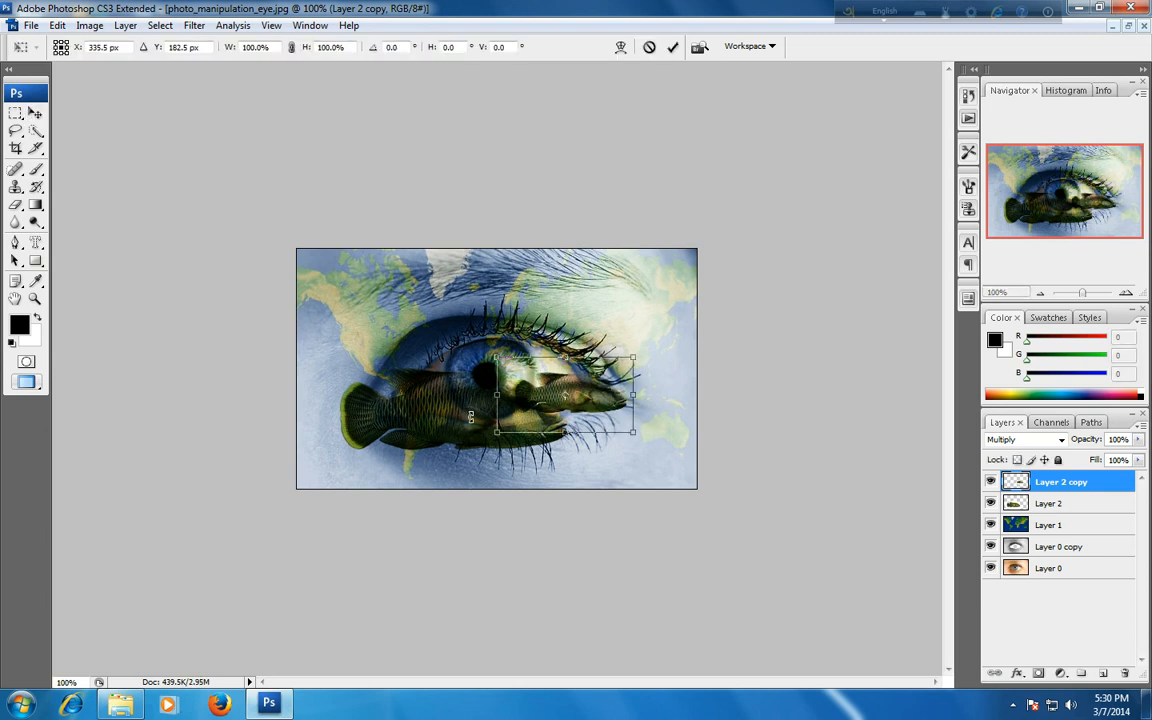
key("Return")
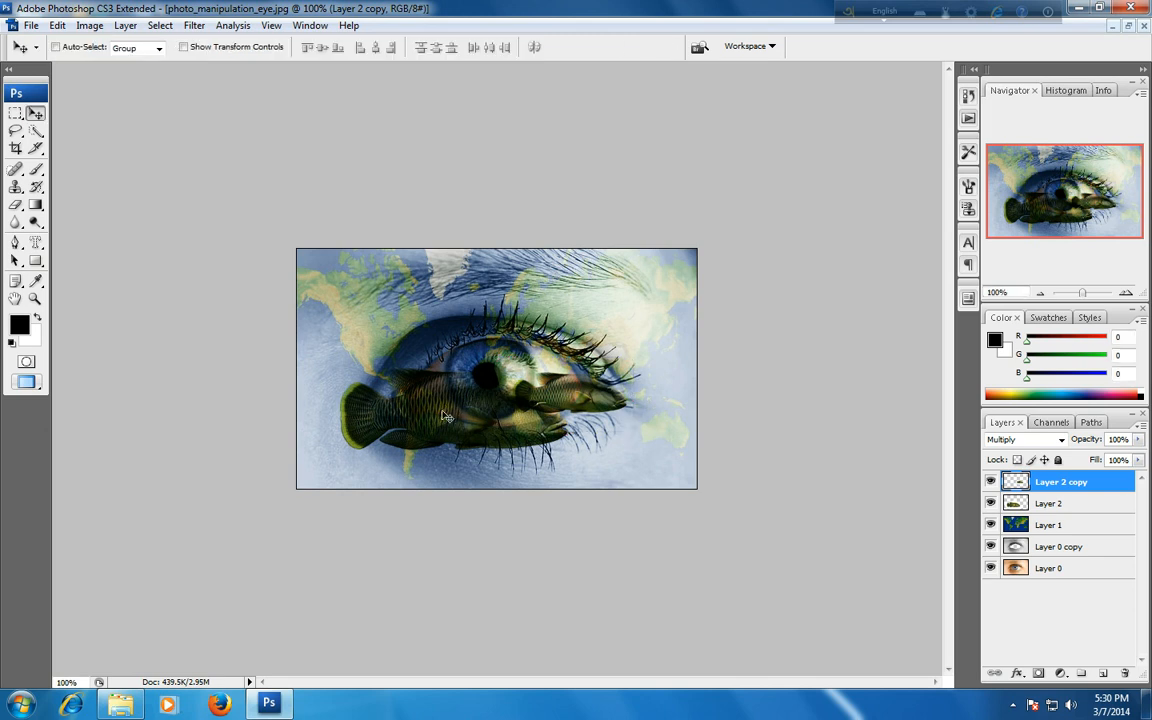
right_click(390, 390)
left_click(340, 424)
right_click(360, 418)
left_click(395, 422)
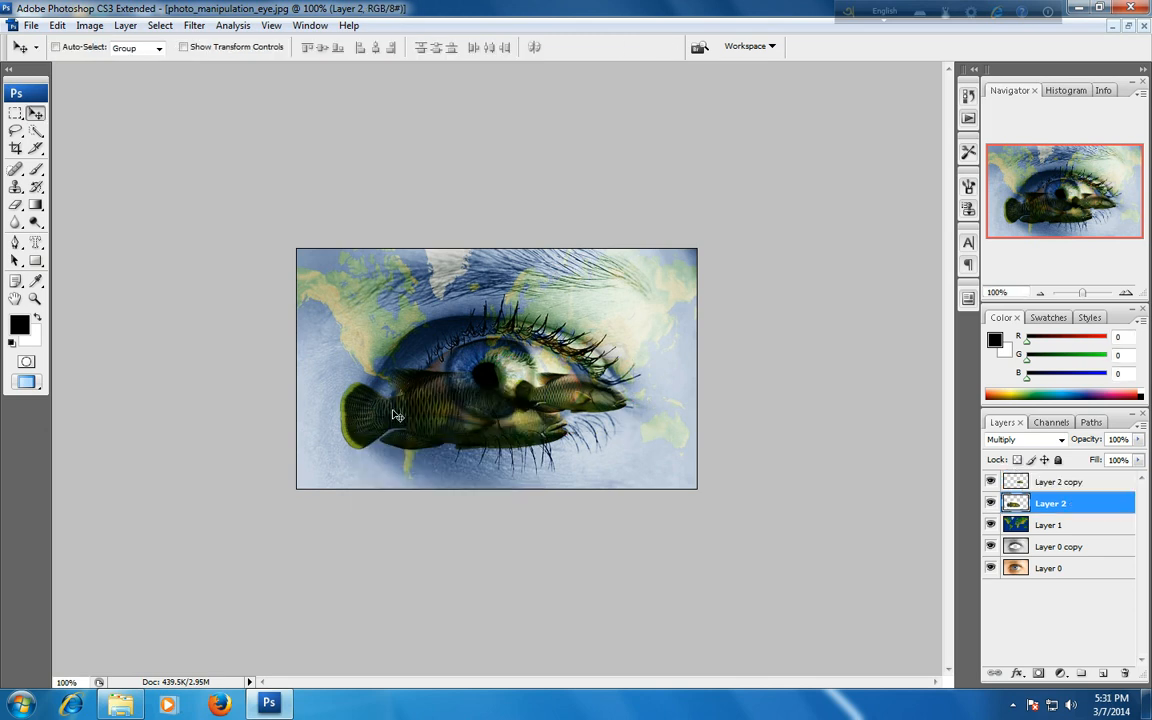
key("ctrl+t")
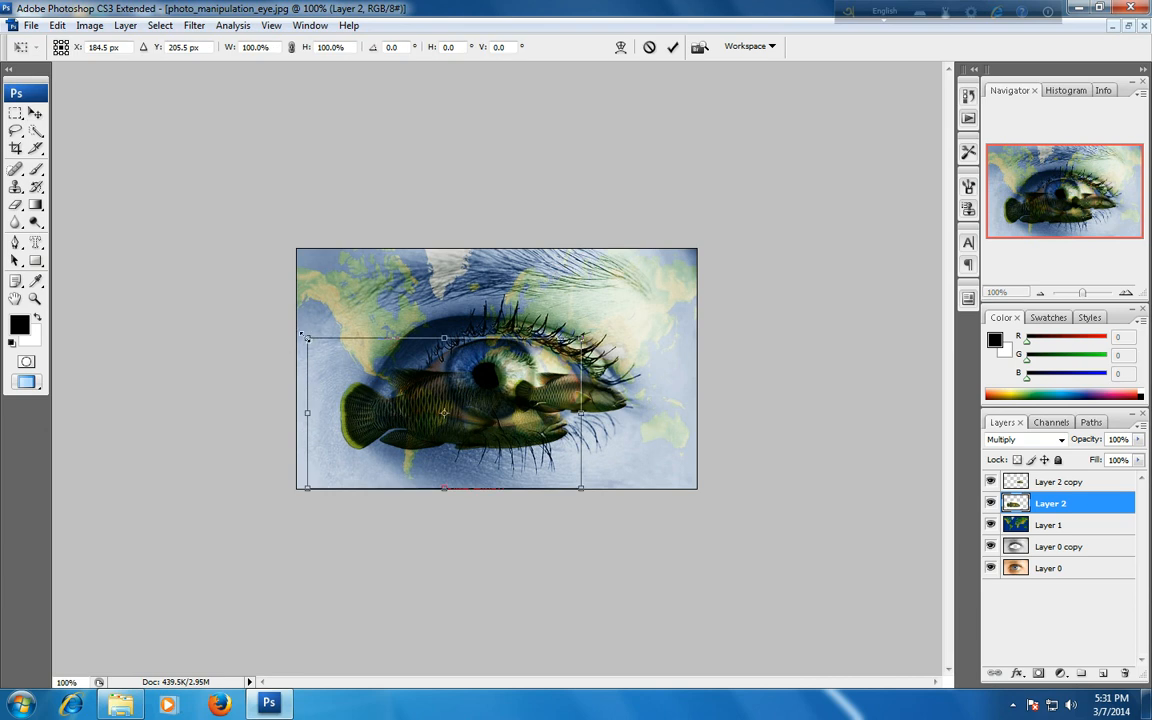
left_click_drag(307, 338, 377, 377)
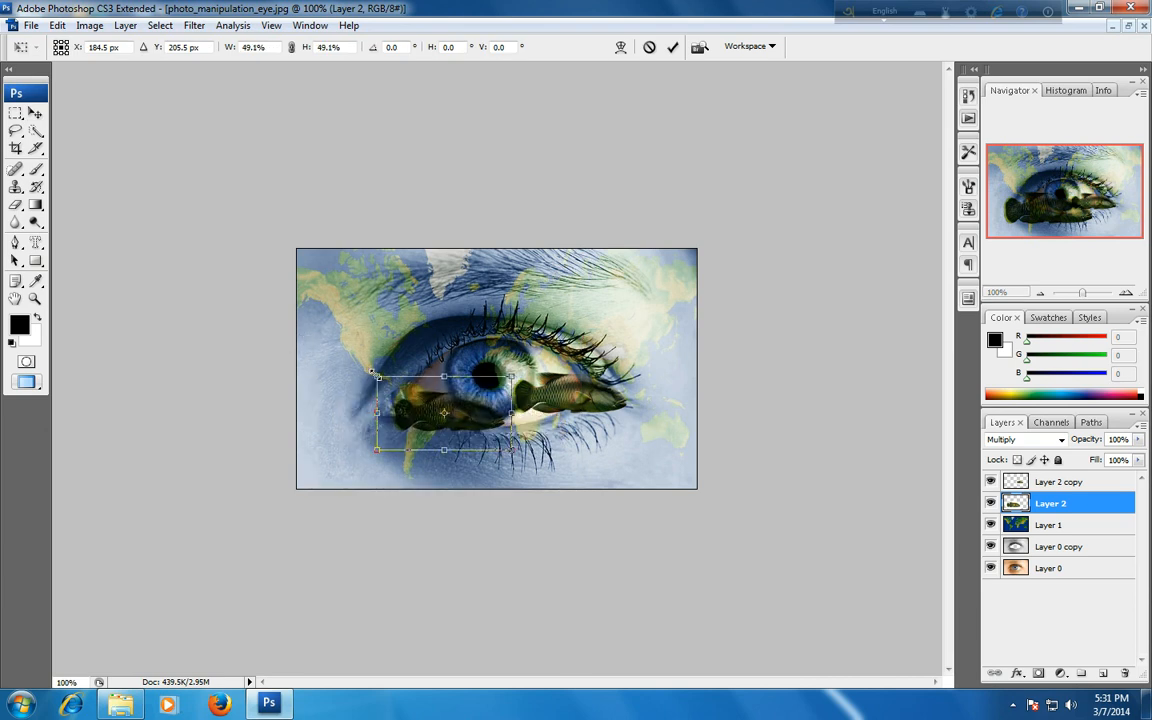
key("Return")
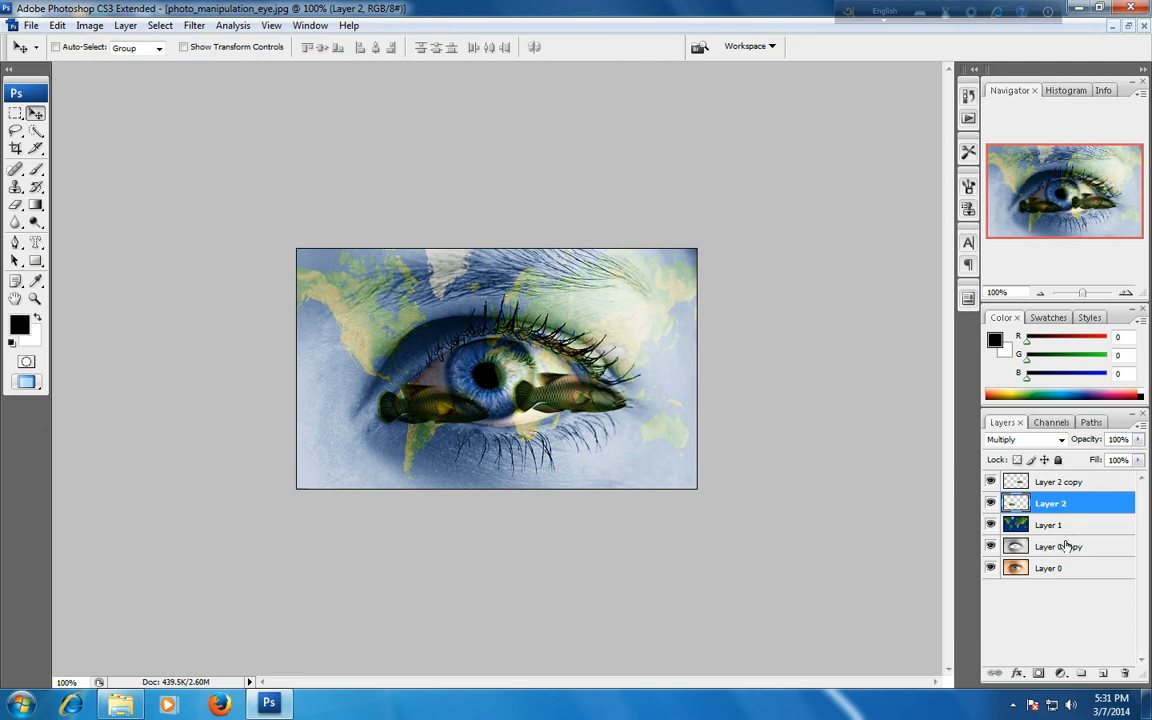
Step: Move both fish layers between Layer 0 copy and Layer 0, and shift the right fish slightly left toward the pupil
left_click_drag(1069, 503, 1080, 565)
left_click_drag(1081, 562, 1080, 560)
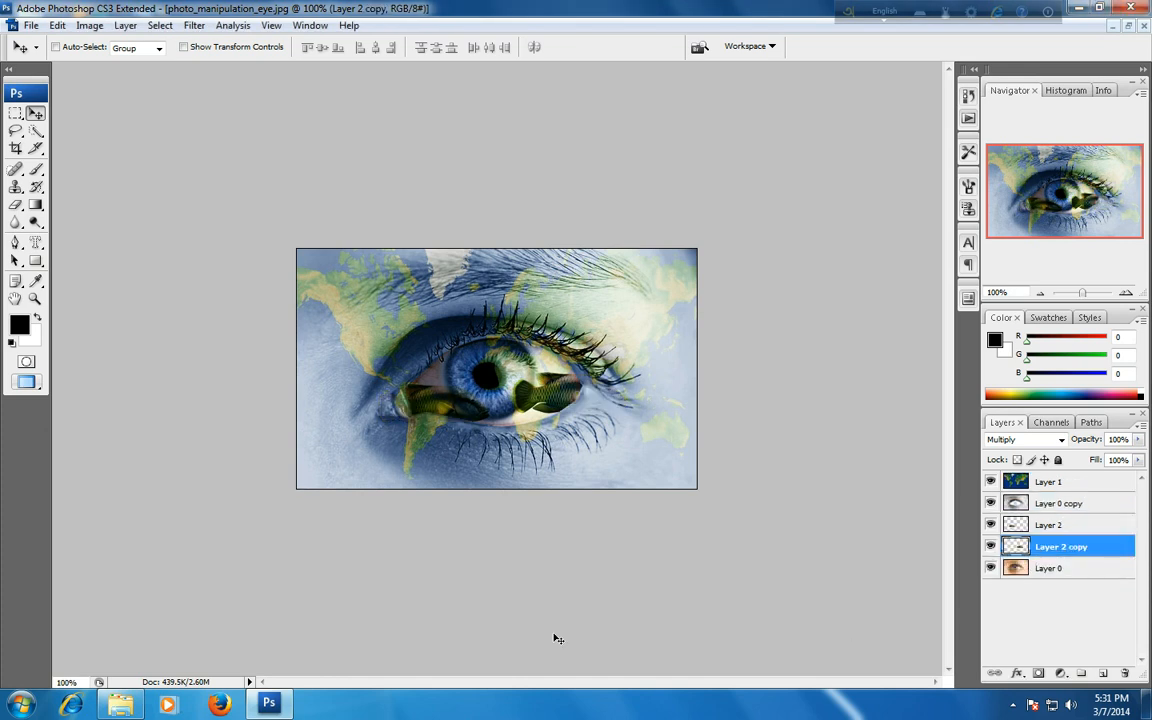
left_click_drag(534, 394, 522, 396)
right_click(452, 403)
left_click(458, 413)
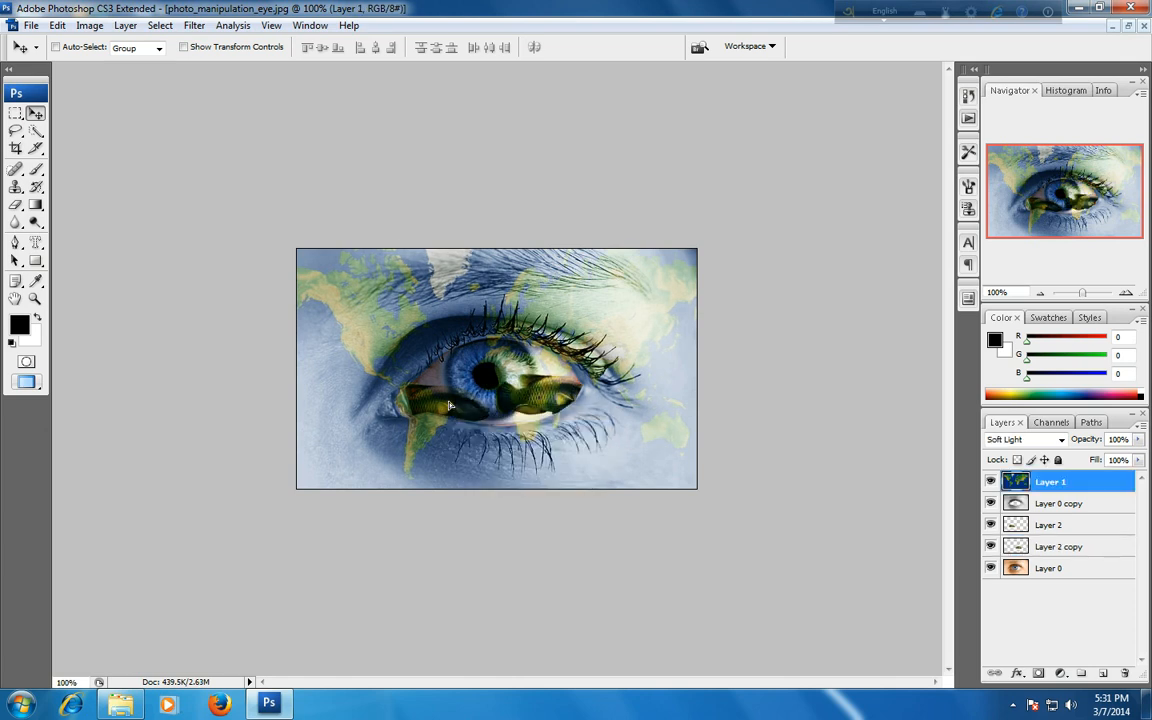
right_click(427, 401)
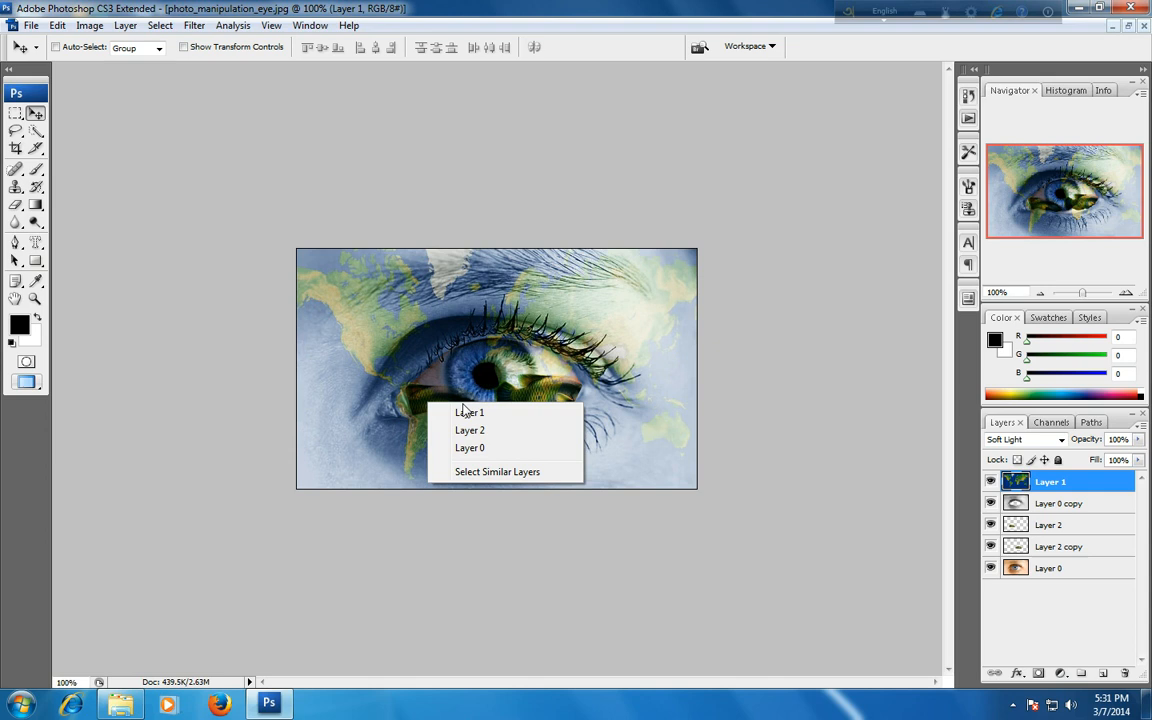
left_click(1072, 529)
left_click(1008, 547)
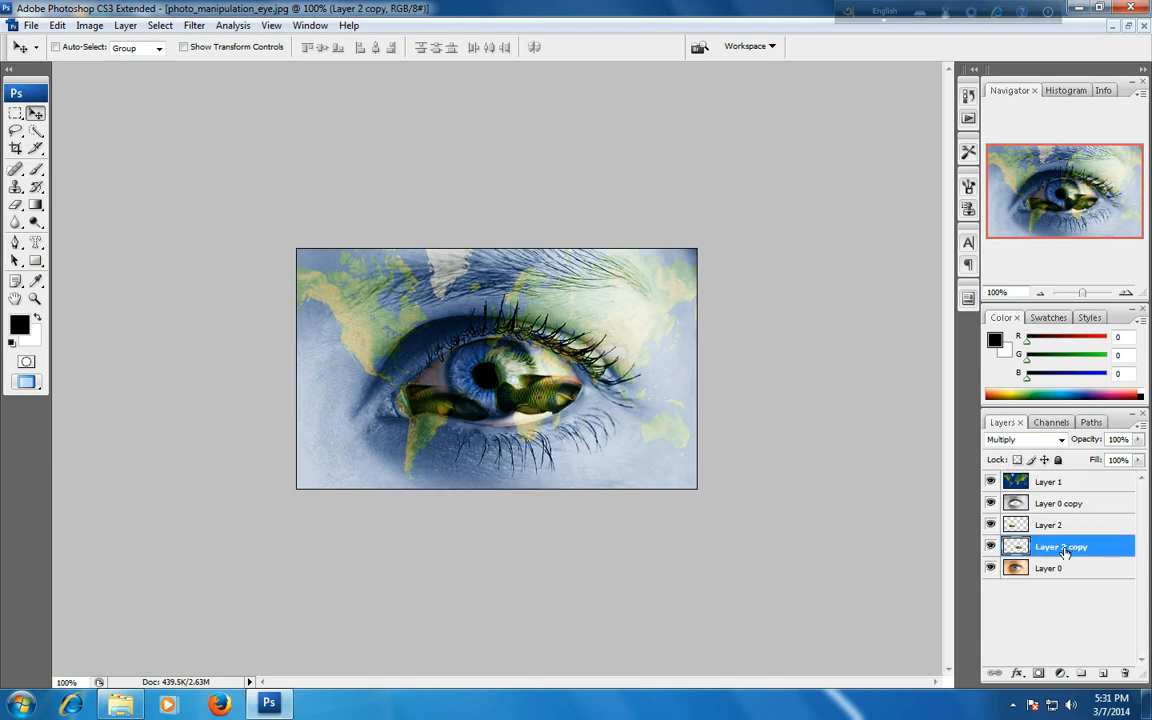
mouse_move(447, 400)
left_mouse_down()
mouse_move(425, 393)
mouse_move(446, 398)
left_mouse_up()
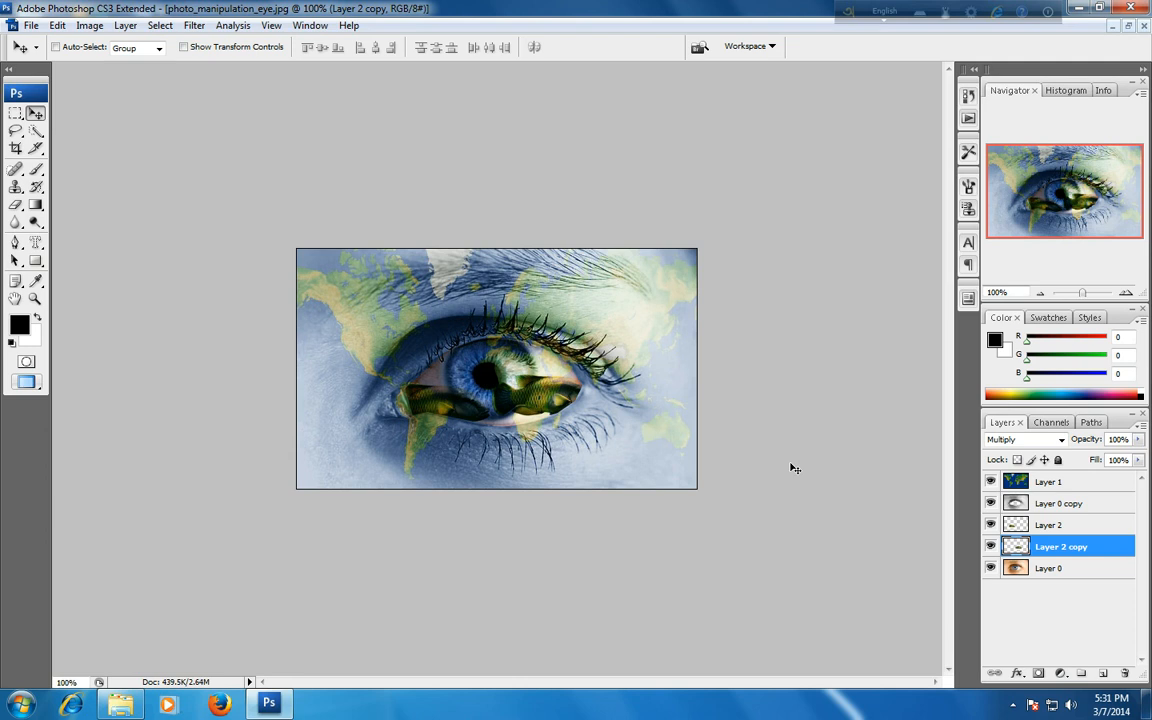
Step: Shift the left fish on Layer 2 slightly left, scale it to about 75% and nudge it back to the right
left_click(1016, 525)
left_click_drag(427, 404, 423, 405)
key("ctrl+t")
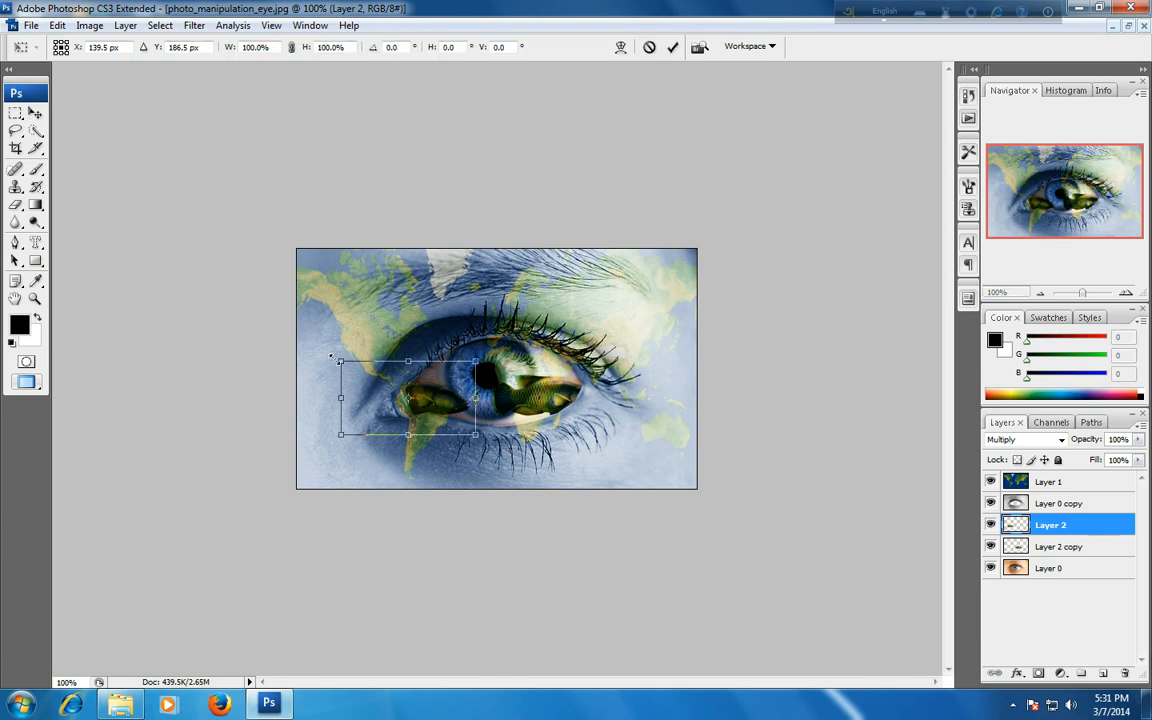
left_click_drag(340, 359, 357, 371)
key("Right")
key("Right")
key("Right")
key("Right")
key("Right")
key("Right")
key("Right")
key("Right")
key("Right")
key("Right")
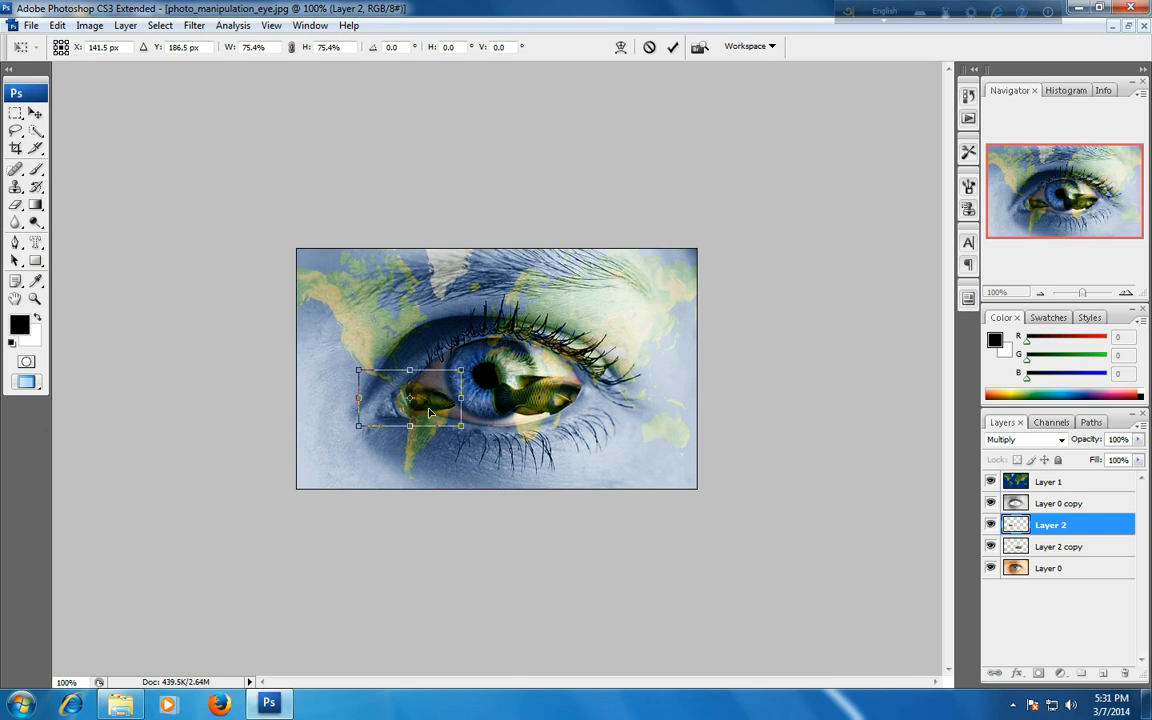
key("Return")
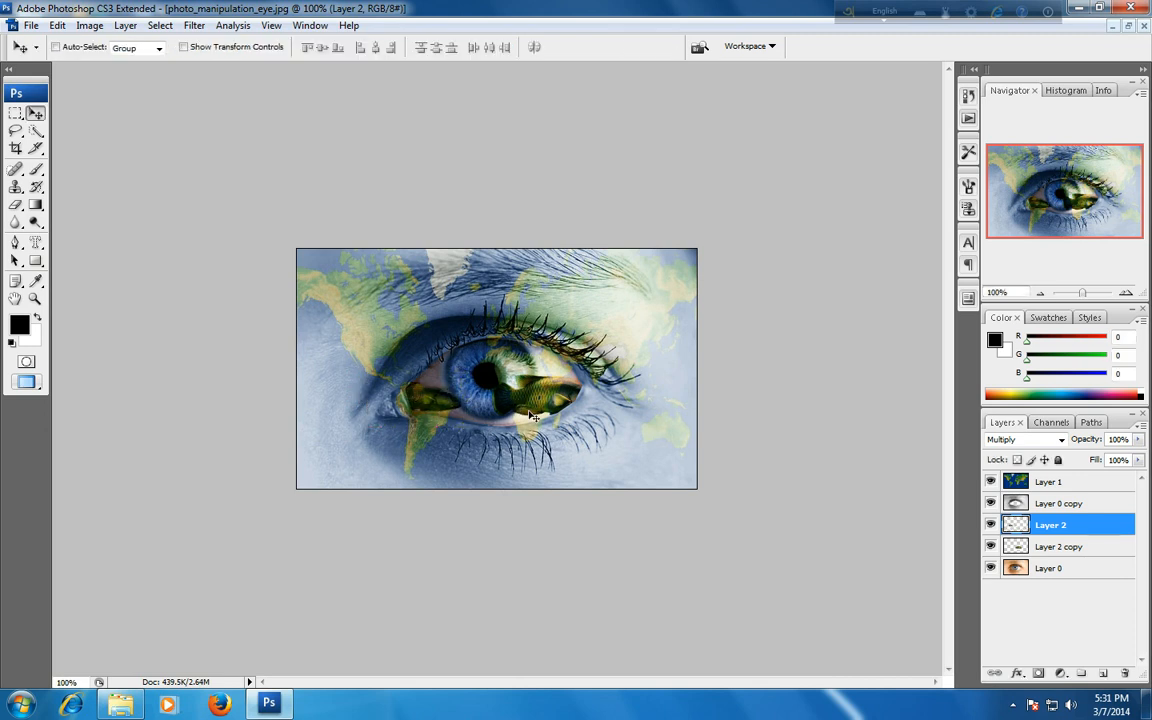
Step: Scale the right fish on Layer 2 copy to about 81% and shift it slightly right and down
right_click(539, 397)
left_click(580, 407)
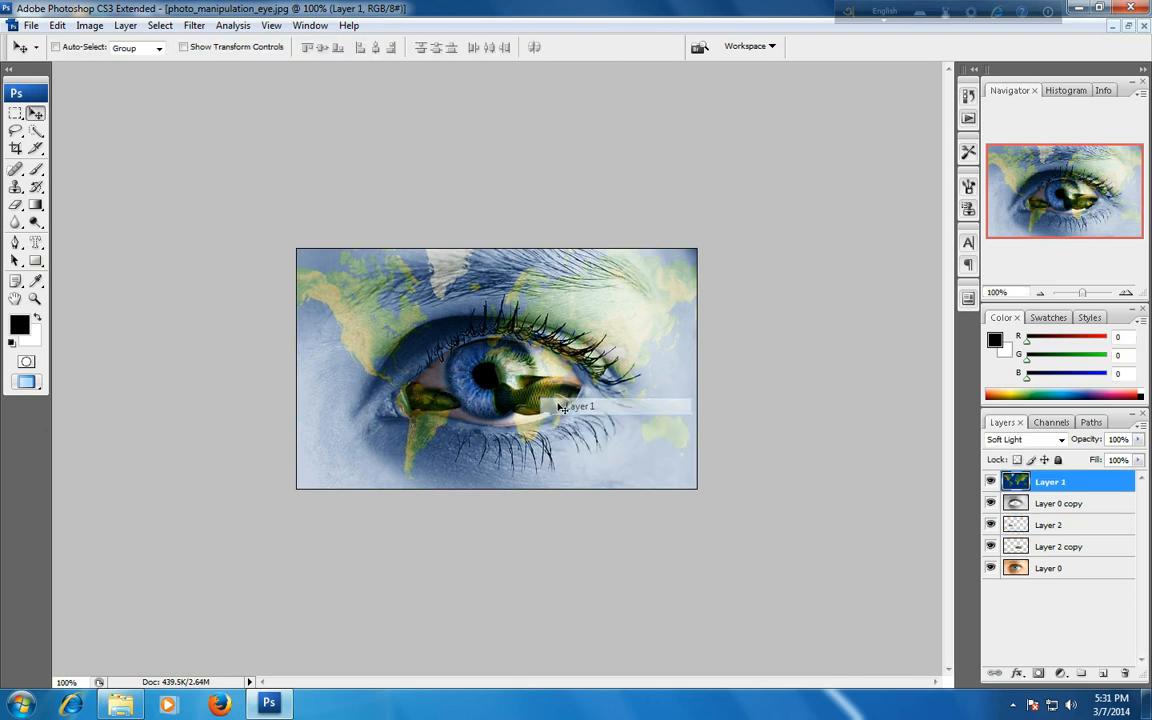
key("ctrl+t")
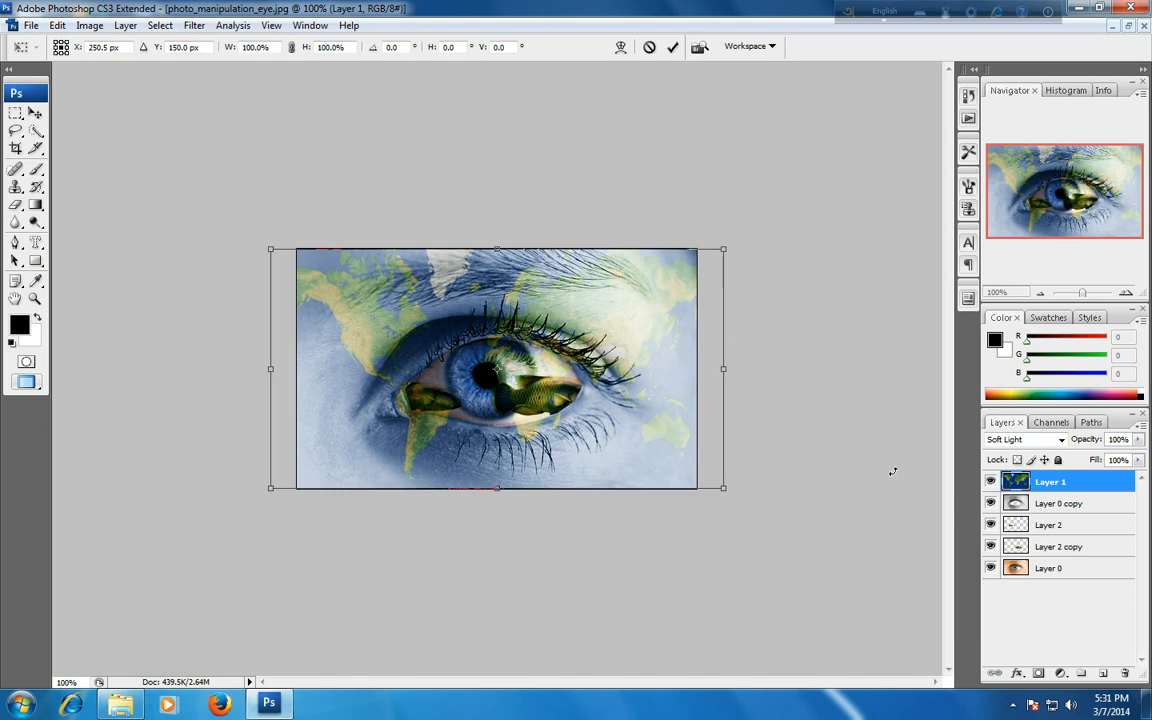
key("Return")
left_click(1100, 546)
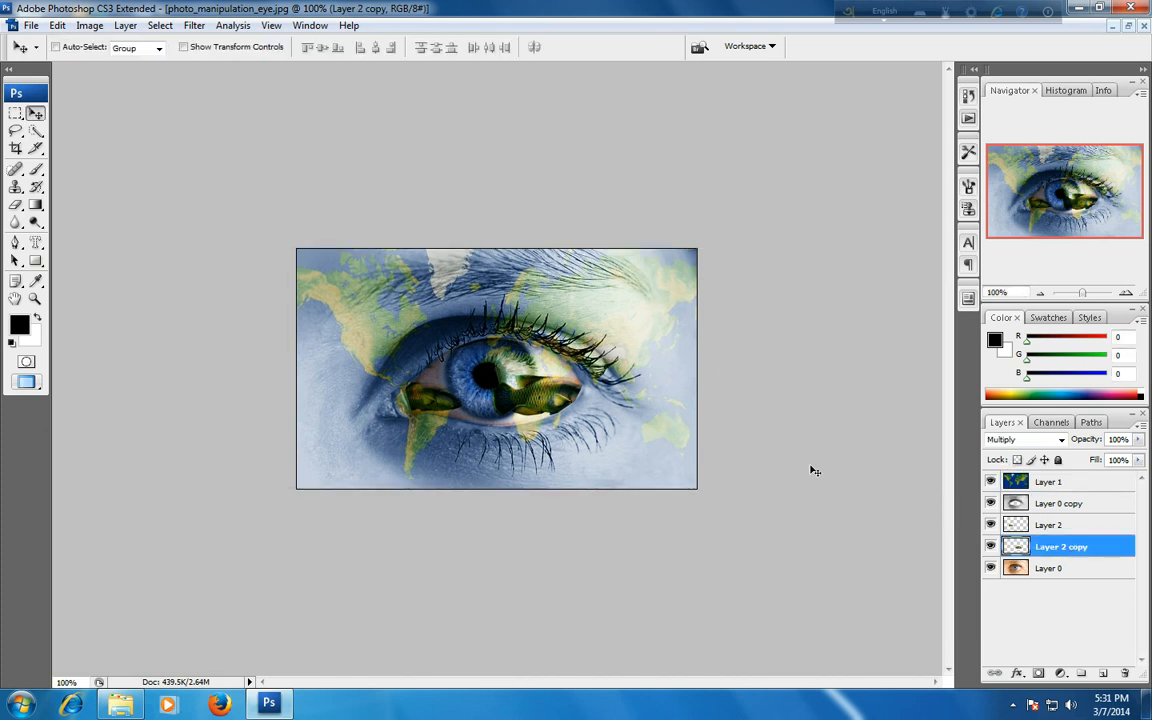
key("ctrl+t")
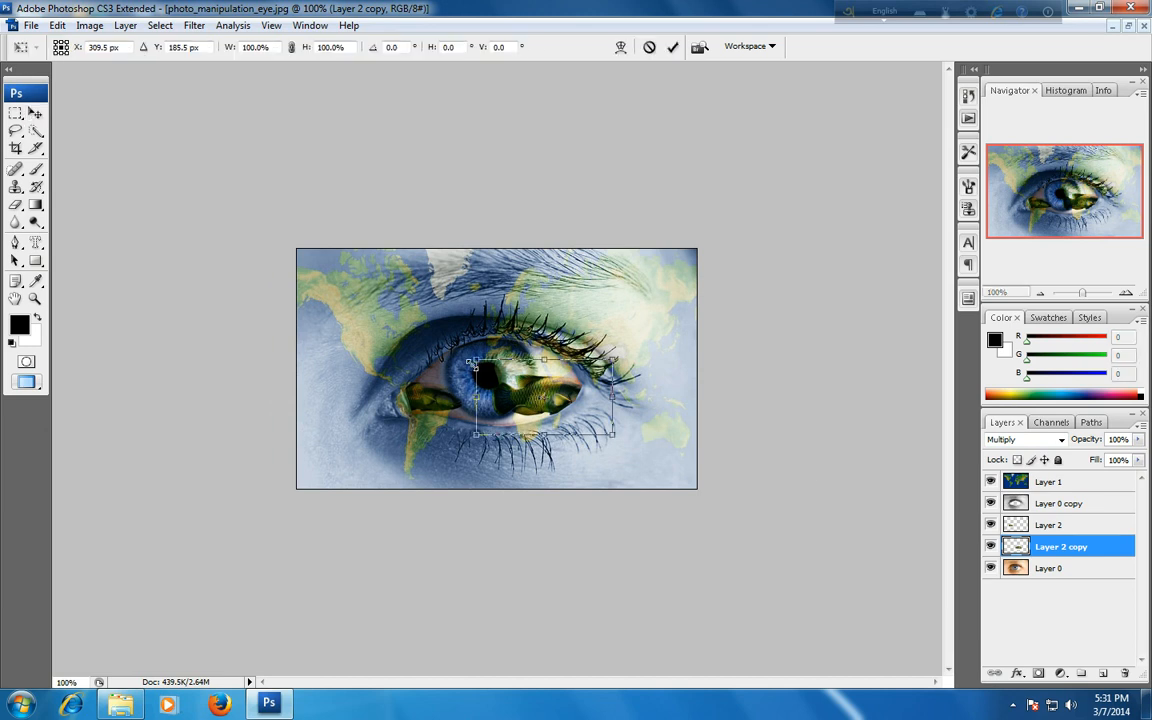
left_click_drag(469, 355, 483, 361)
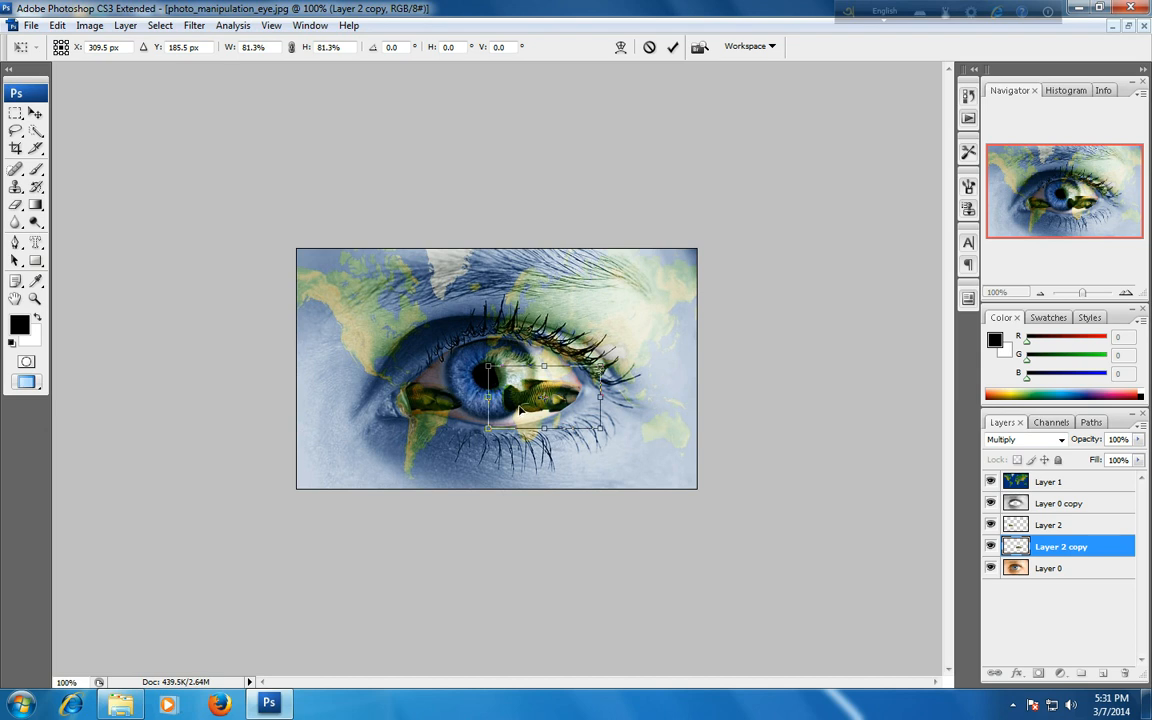
key("Return")
left_click_drag(521, 403, 524, 405)
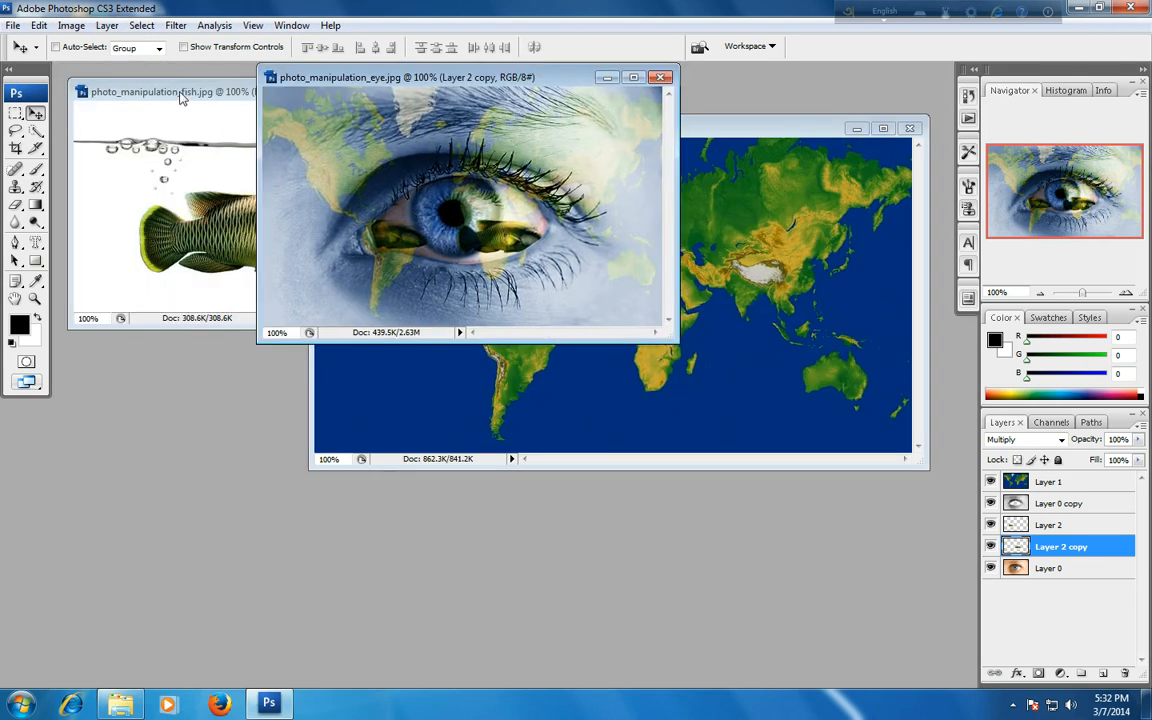
Step: Copy a freehand Lasso selection of the bubbles and water line from photo_manipulation_fish into the eye image as a new layer
left_click(164, 91)
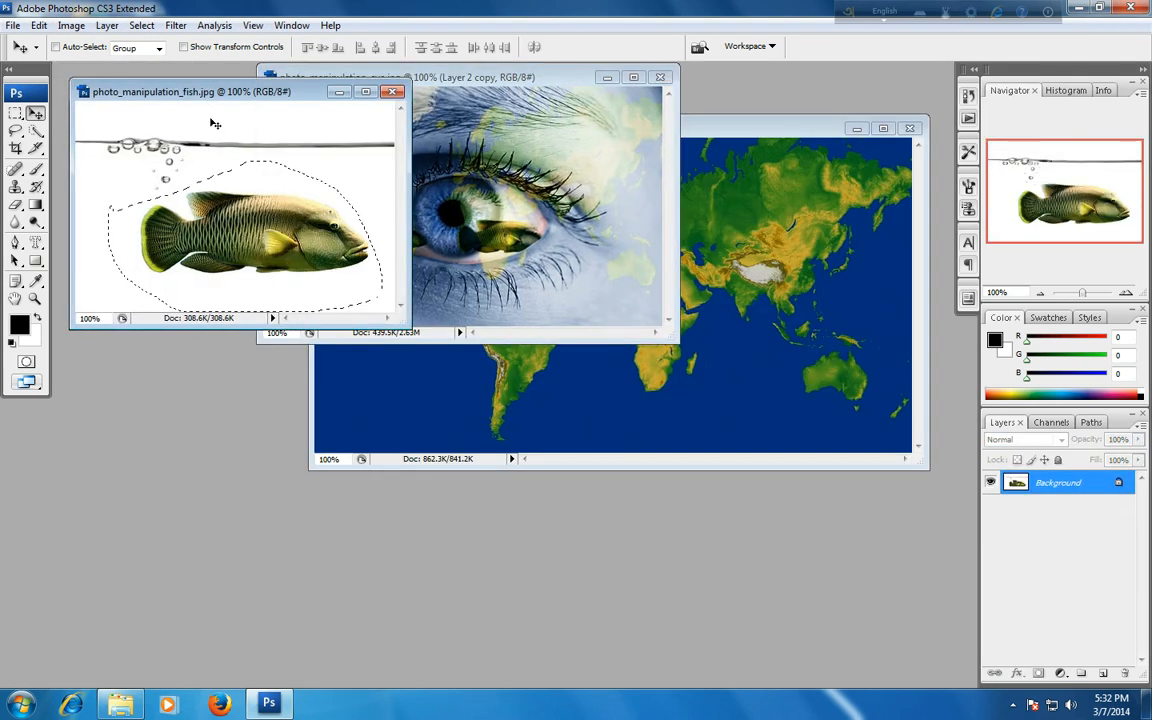
key("ctrl+d")
left_click(16, 132)
mouse_move(114, 128)
left_mouse_down()
mouse_move(215, 117)
mouse_move(305, 128)
mouse_move(300, 160)
mouse_move(107, 180)
mouse_move(70, 150)
mouse_move(84, 140)
mouse_move(75, 128)
left_mouse_up()
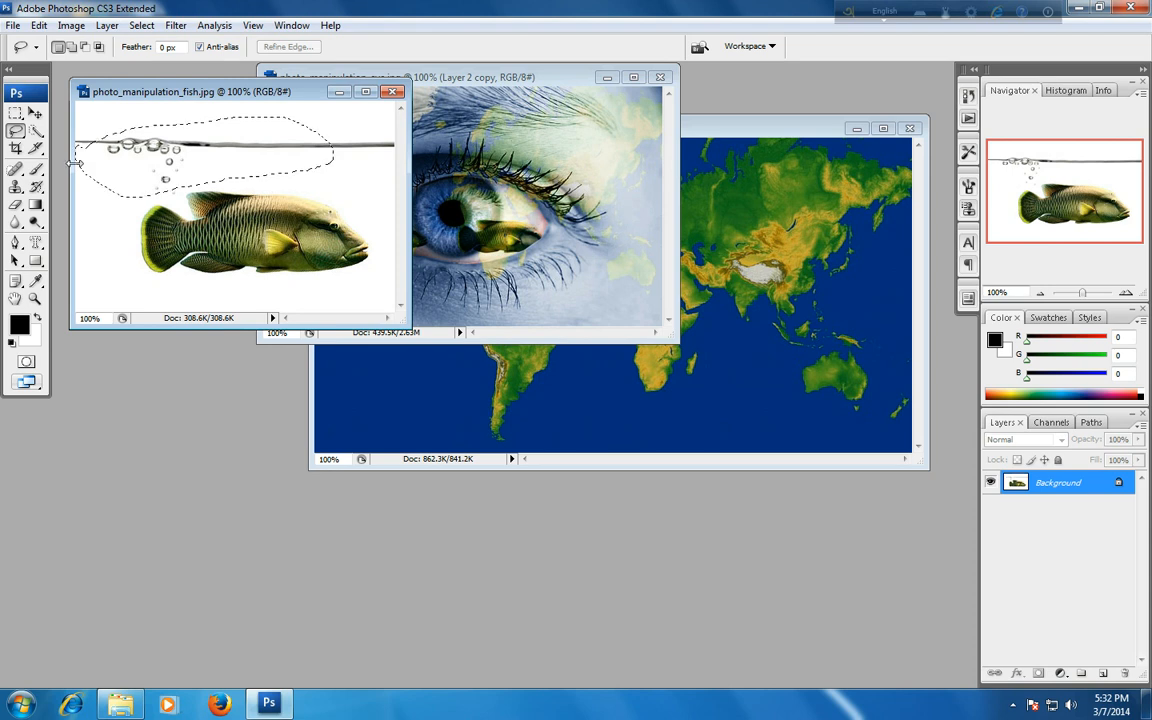
left_click(590, 105)
double_click(570, 77)
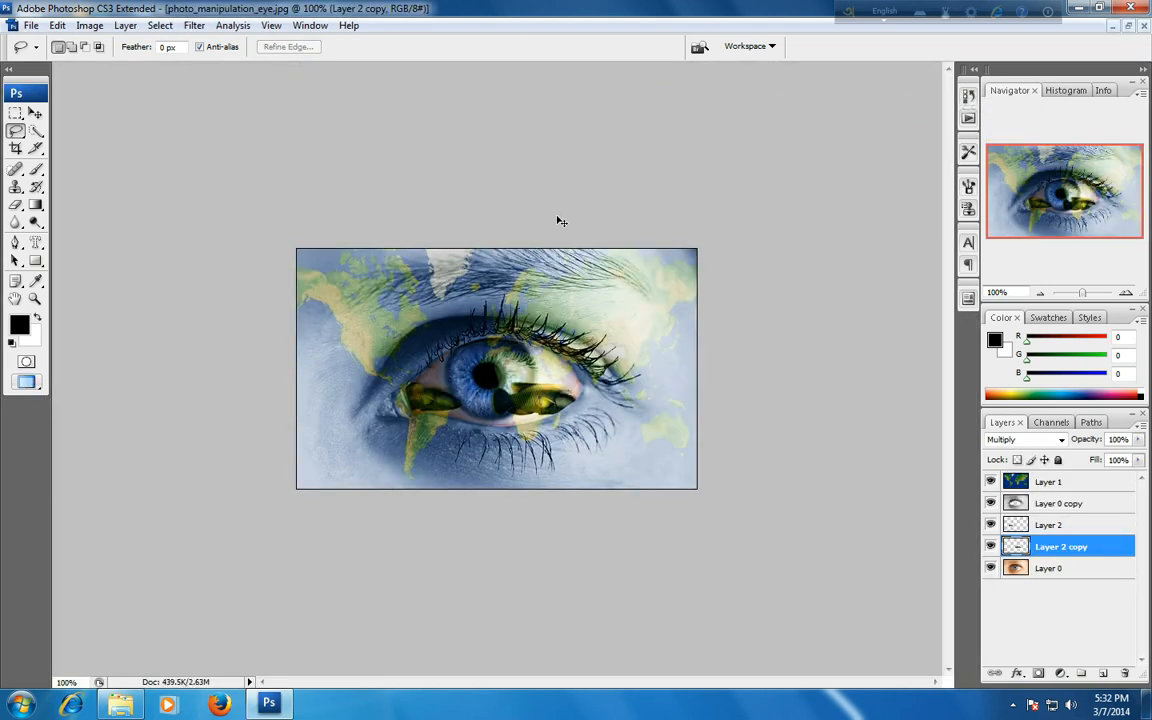
key("ctrl+v")
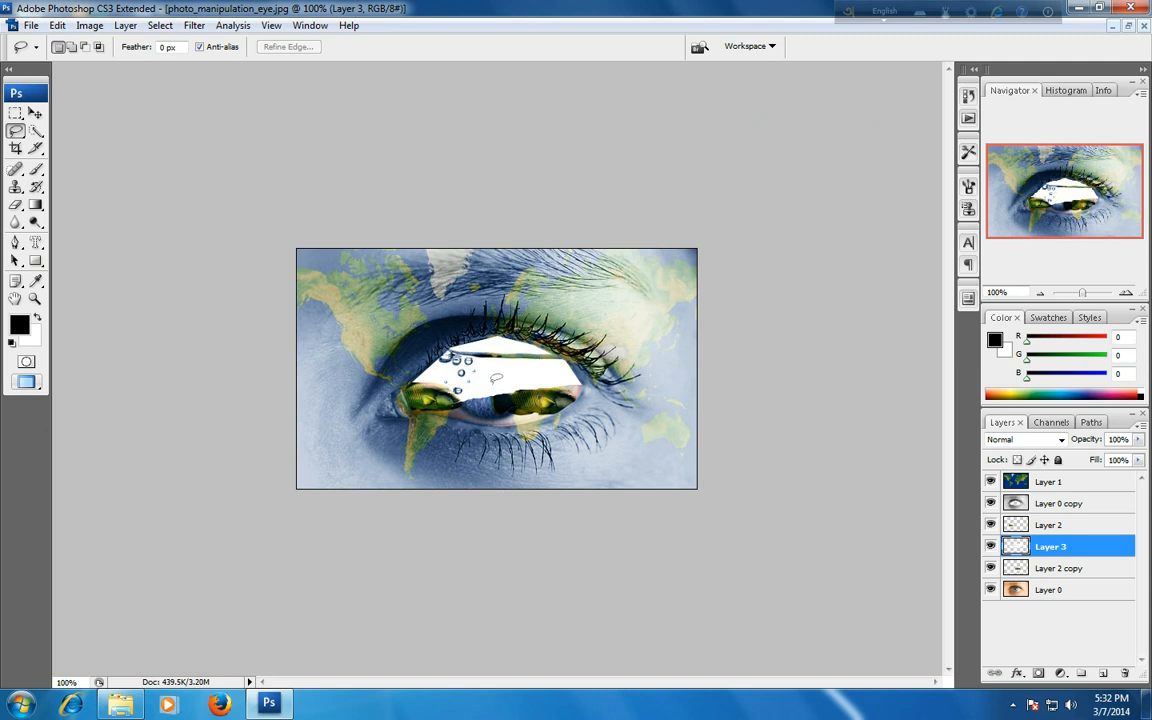
Step: Blend the bubbles layer with Multiply and position its water line across the middle of the eye
left_click(35, 113)
left_click_drag(530, 376, 503, 398)
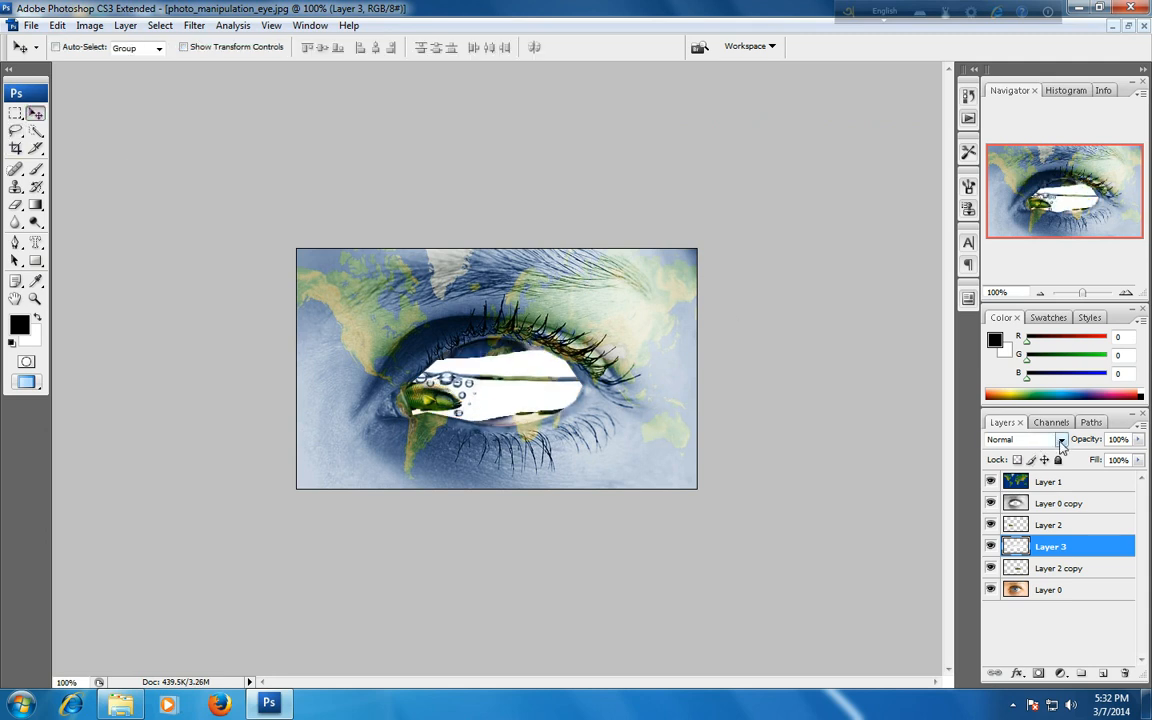
left_click(1061, 441)
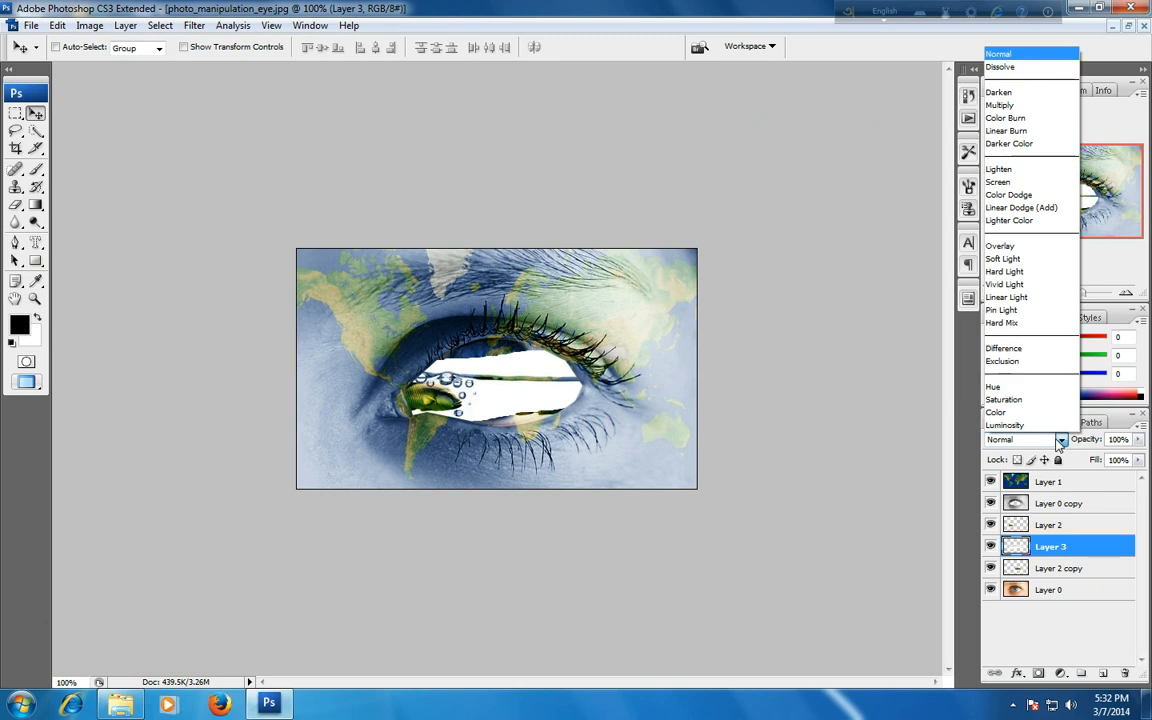
left_click(1020, 105)
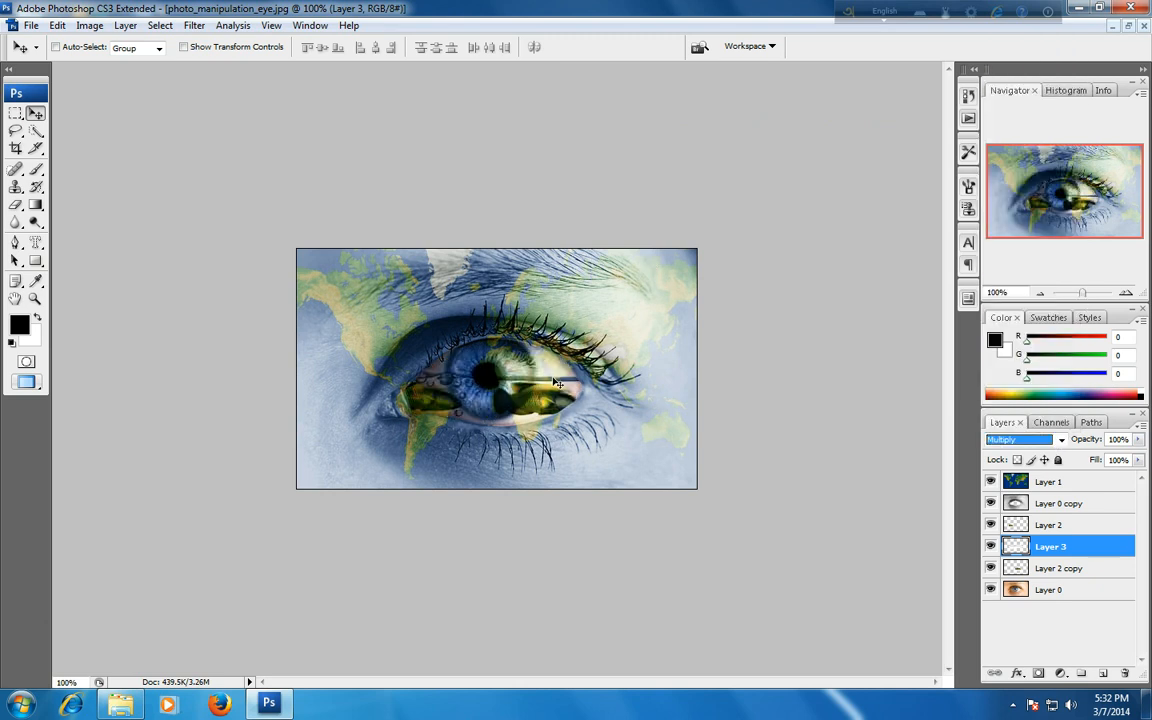
left_click_drag(549, 382, 570, 379)
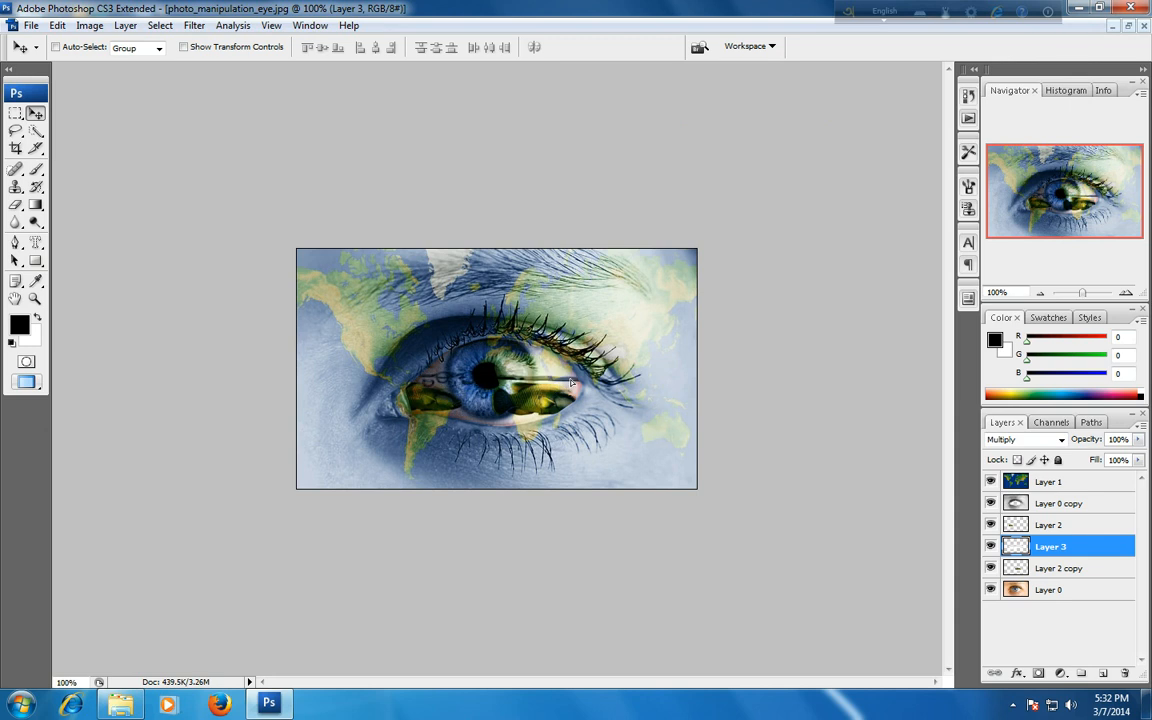